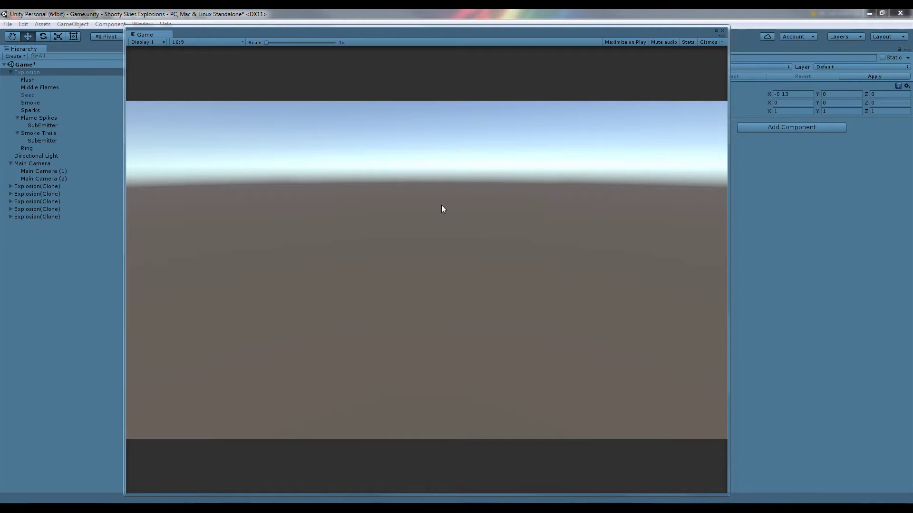
- Spawn several test explosions in the running game, then move the Game window aside and exit play mode
drag(603, 34, 607, 33)
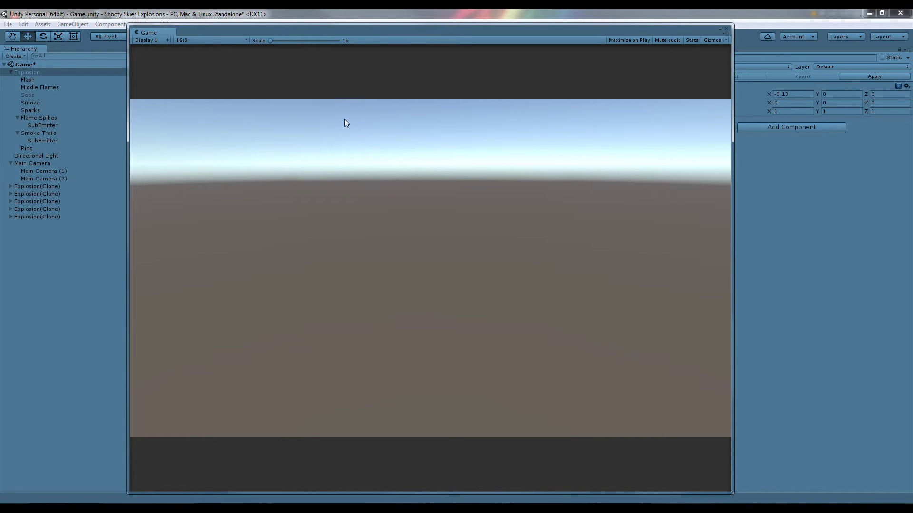
click(497, 229)
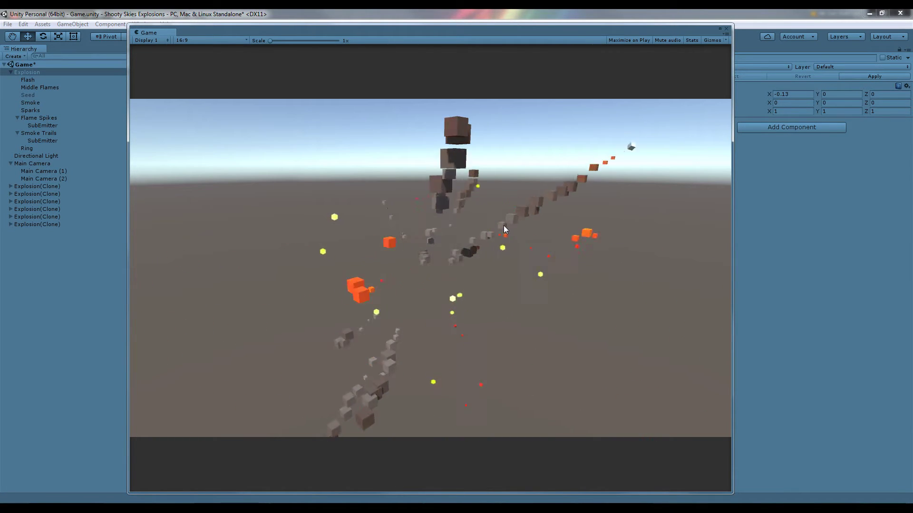
key(space)
key(space)
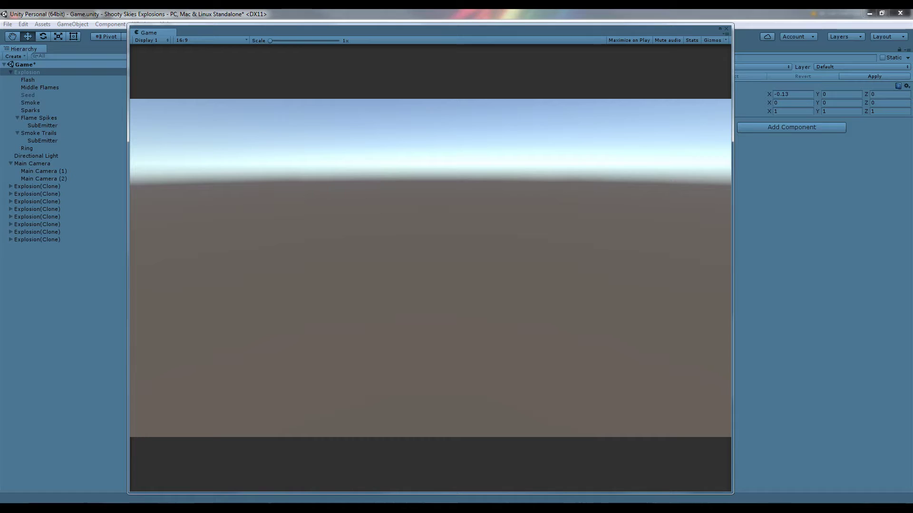
drag(370, 27, 912, 109)
click(437, 37)
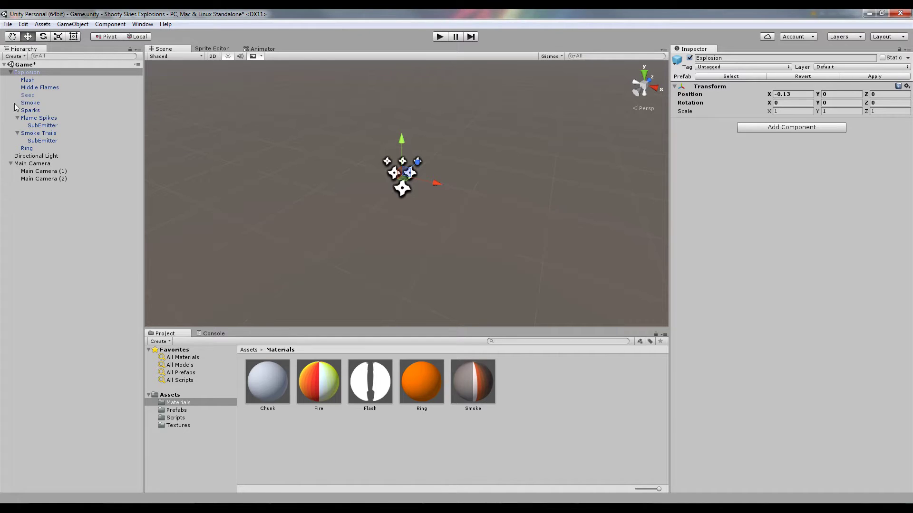
- Select the Middle Flames particle system, simulate it and scrub its playback time to 0.33
click(38, 88)
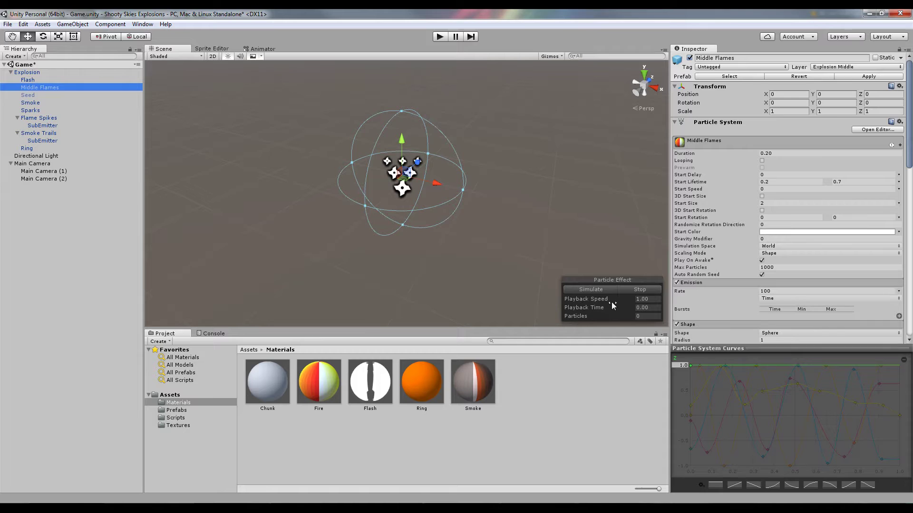
click(593, 290)
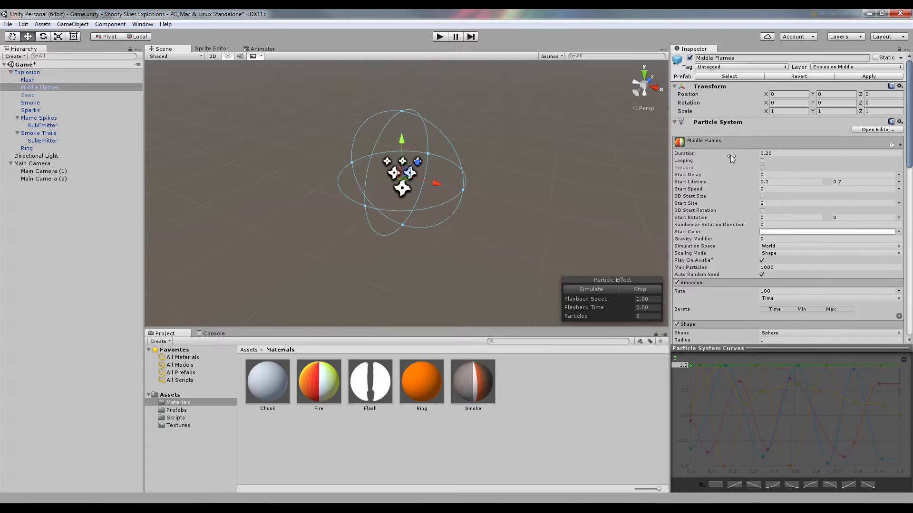
click(600, 292)
click(602, 290)
mouse_move(592, 310)
mouse_down()
mouse_move(477, 309)
mouse_move(586, 306)
mouse_up()
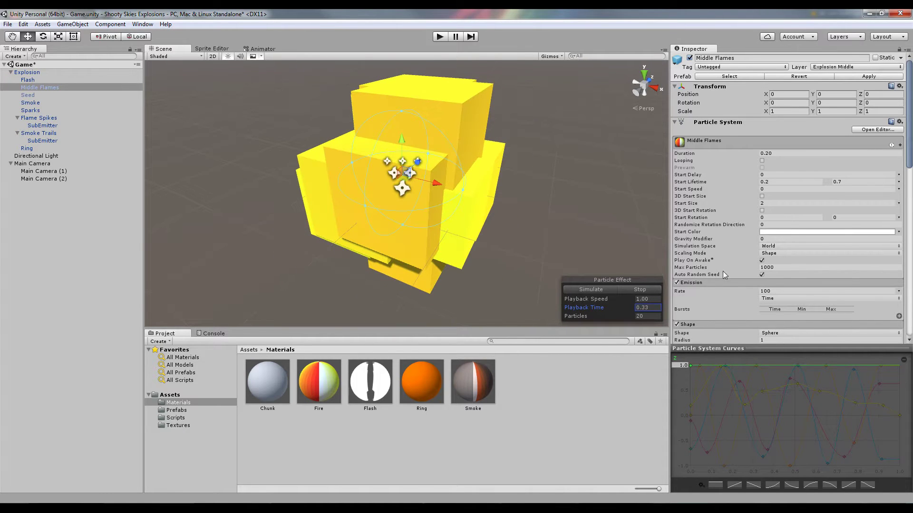
- Examine the Middle Flames main settings, Emission, Shape and over-lifetime modules, including Rate and Max Particles
scroll(782, 236, down, 3)
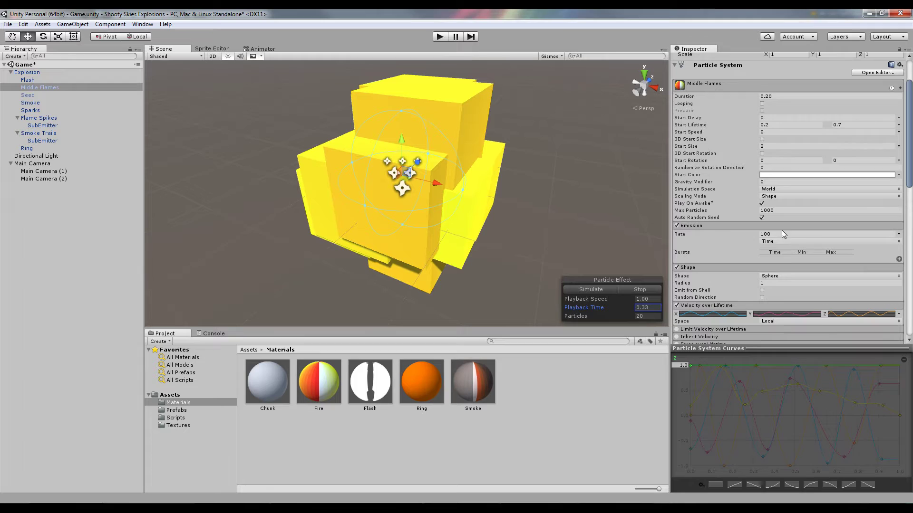
click(782, 232)
click(789, 212)
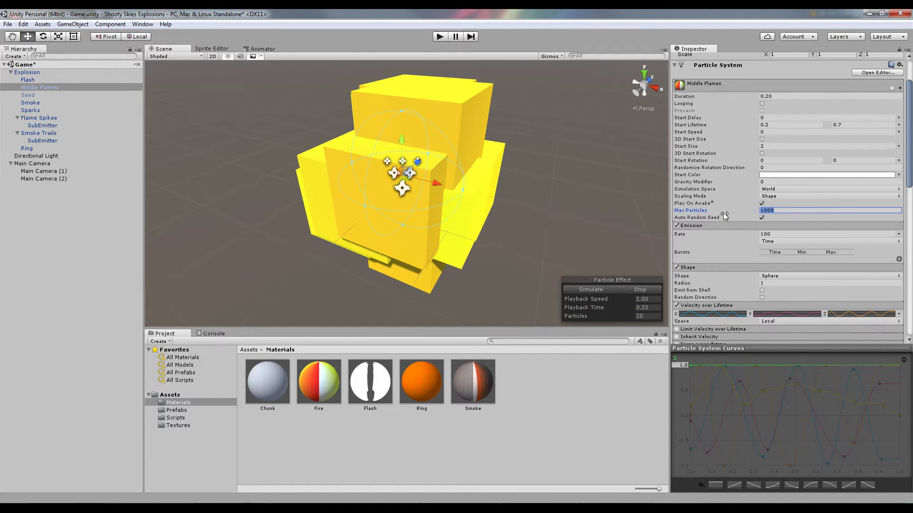
scroll(742, 219, up, 2)
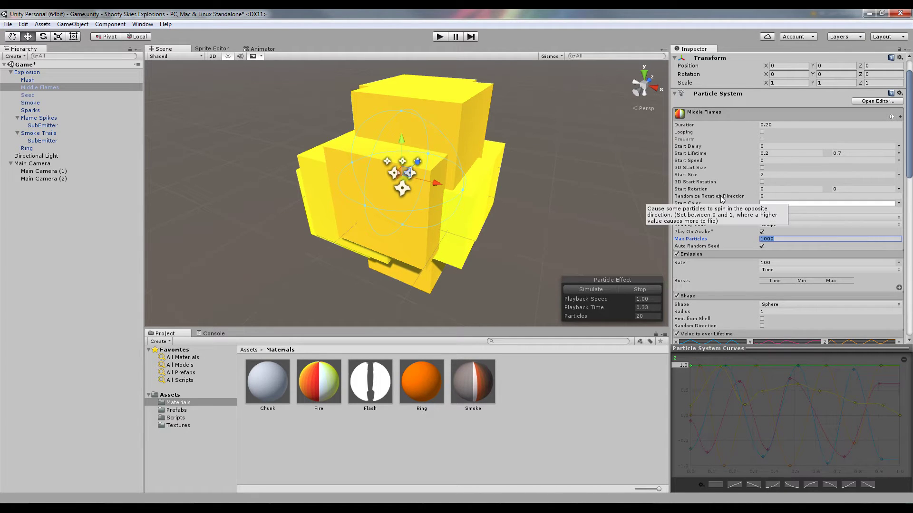
scroll(757, 239, down, 1)
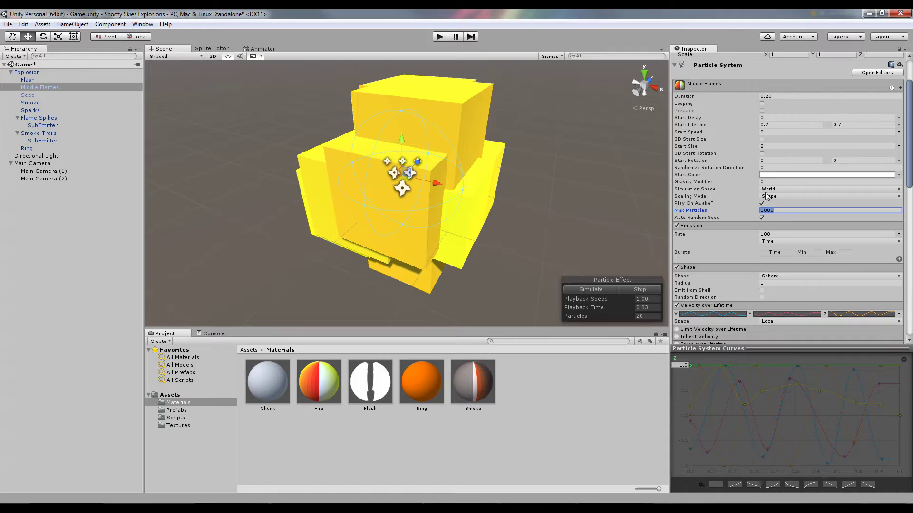
scroll(761, 157, down, 1)
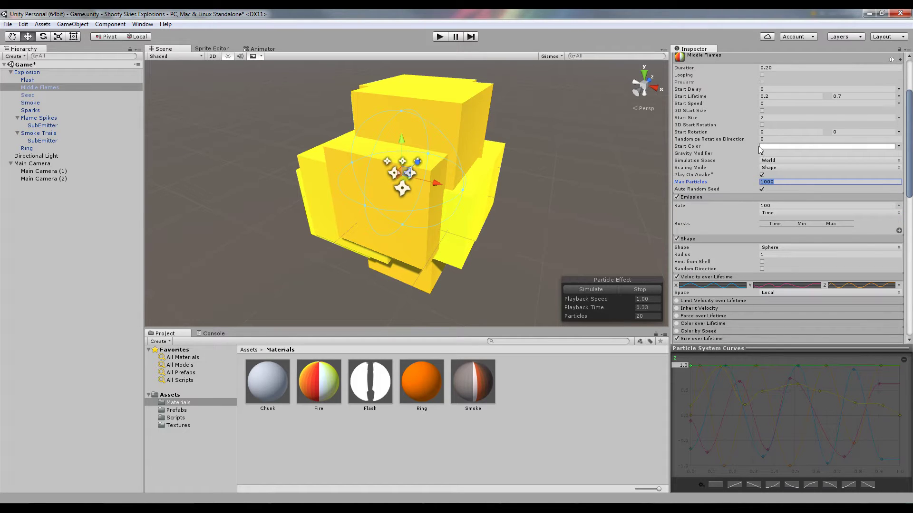
scroll(740, 161, down, 1)
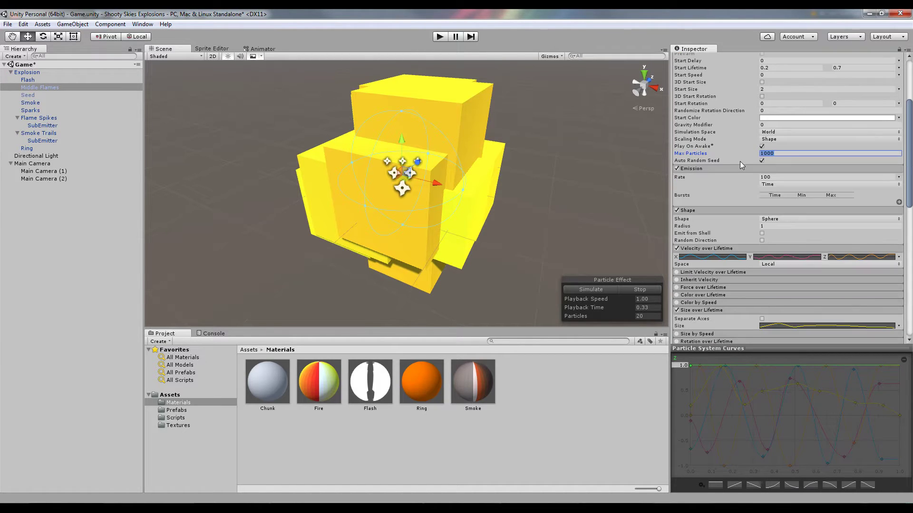
scroll(762, 236, down, 1)
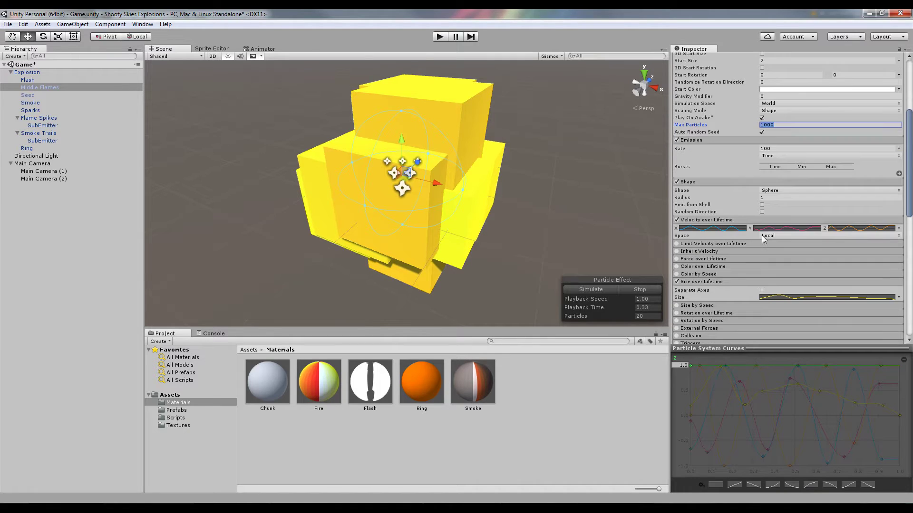
scroll(762, 233, down, 2)
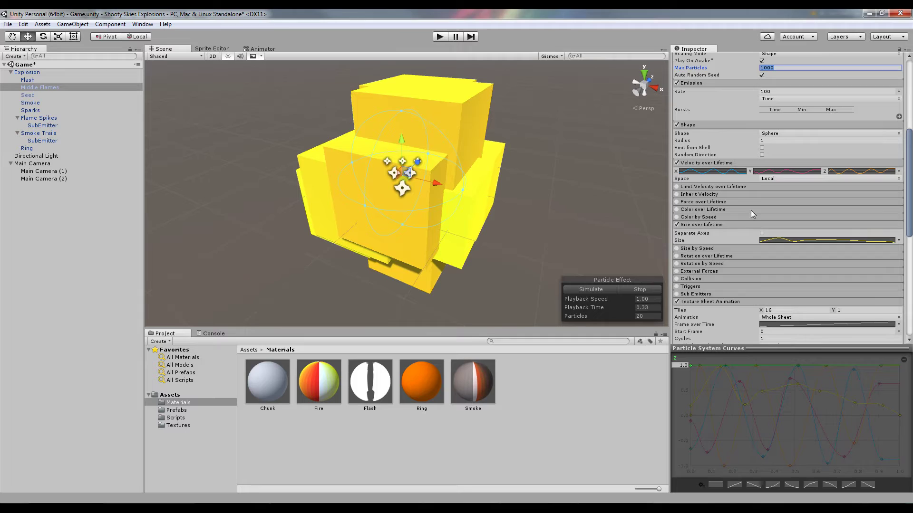
scroll(737, 238, down, 1)
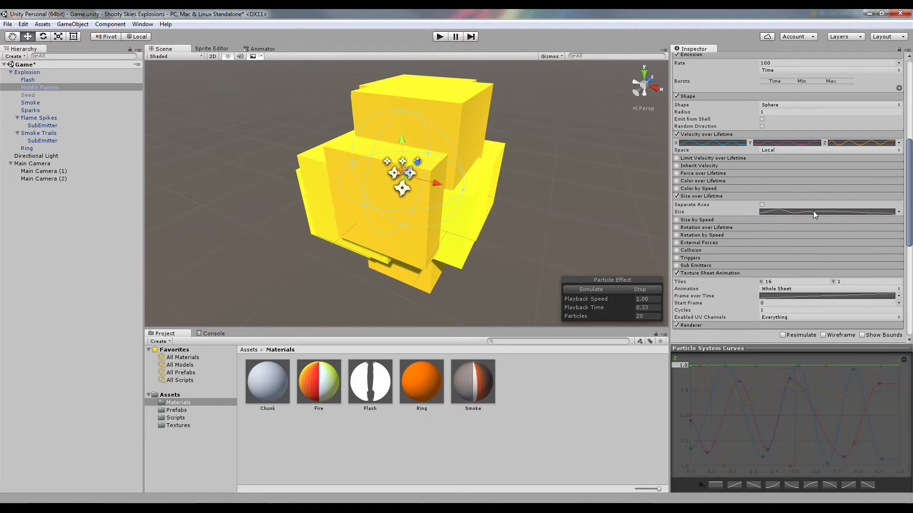
- Display the Size over Lifetime curve of Middle Flames and scrub the playback time forward to 0.77
click(814, 212)
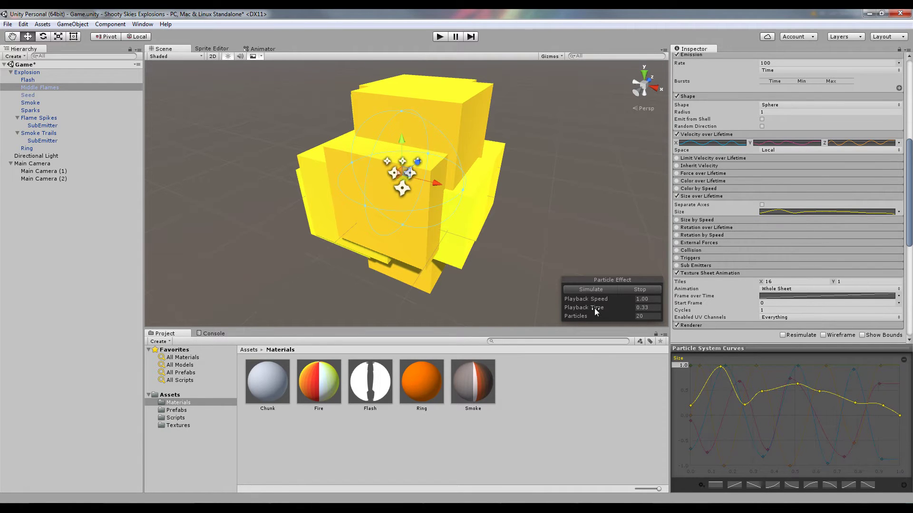
drag(594, 310, 650, 313)
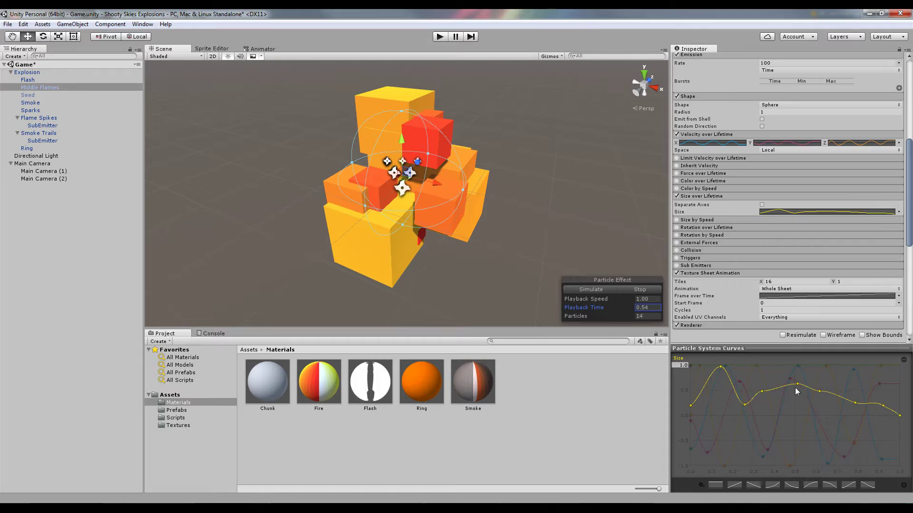
drag(597, 317, 689, 314)
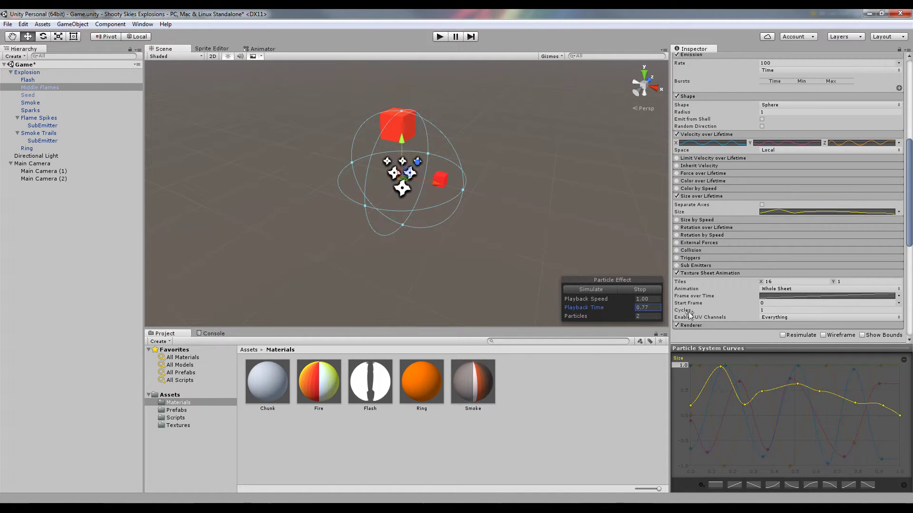
- Display the Velocity over Lifetime X curve and scrub the particle playback time back to 0.58
click(726, 143)
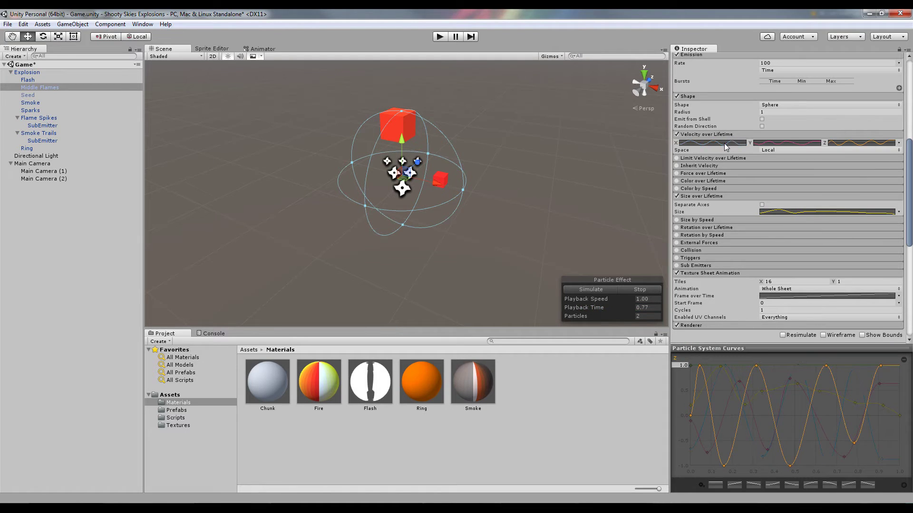
click(725, 143)
drag(601, 310, 503, 300)
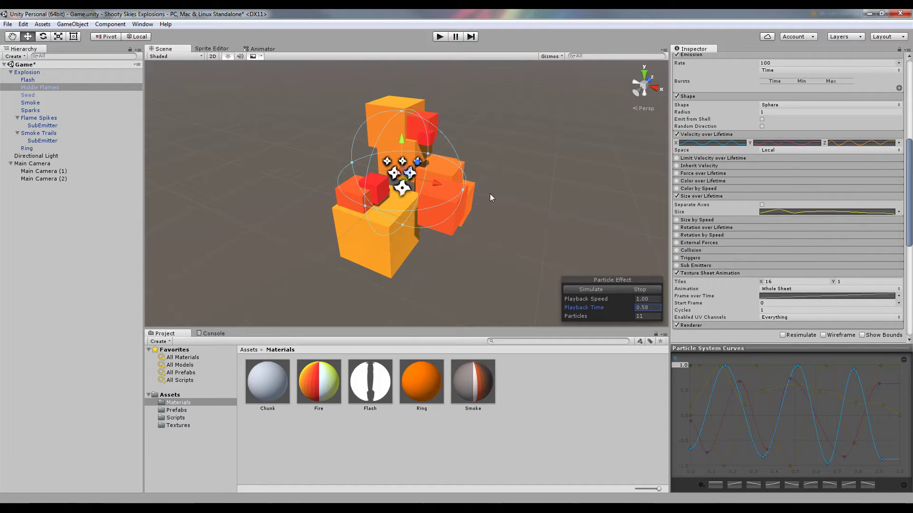
- Reselect Middle Flames, bring up its Texture Sheet Animation settings and scrub the playback time to 0.34
click(486, 168)
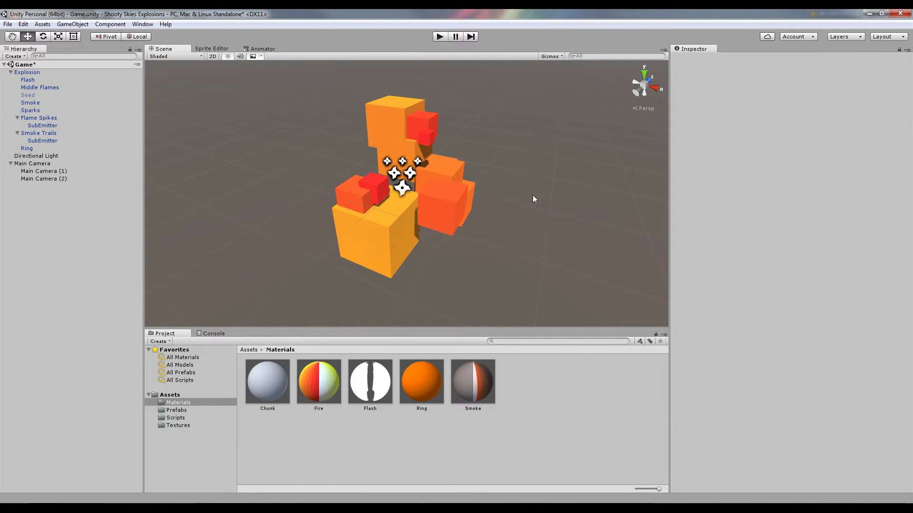
click(435, 189)
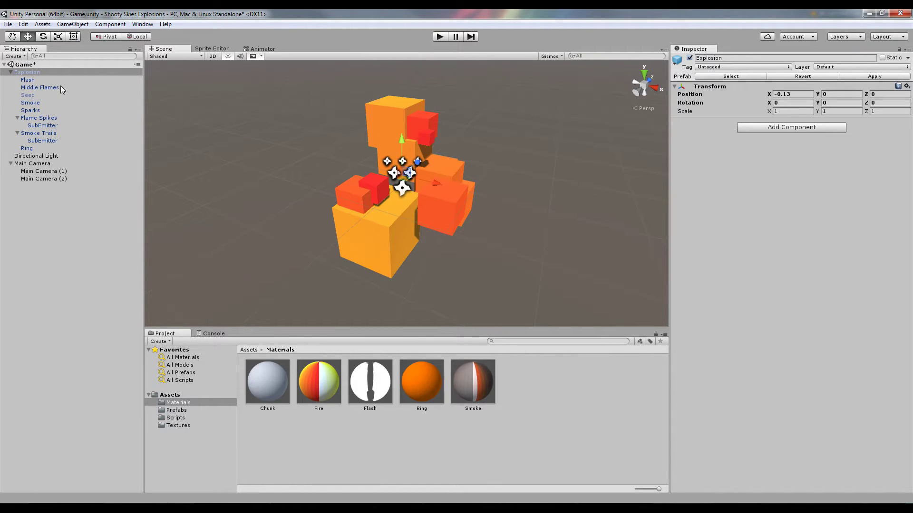
click(42, 87)
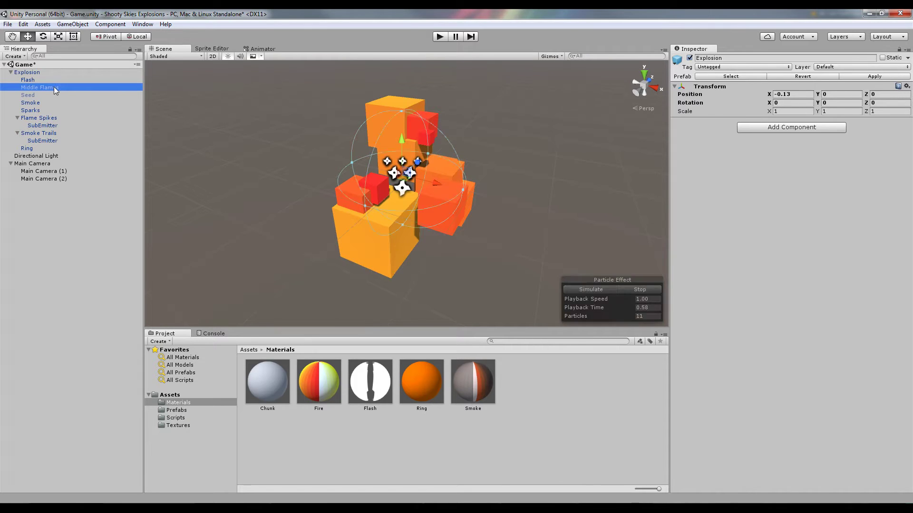
scroll(727, 179, down, 5)
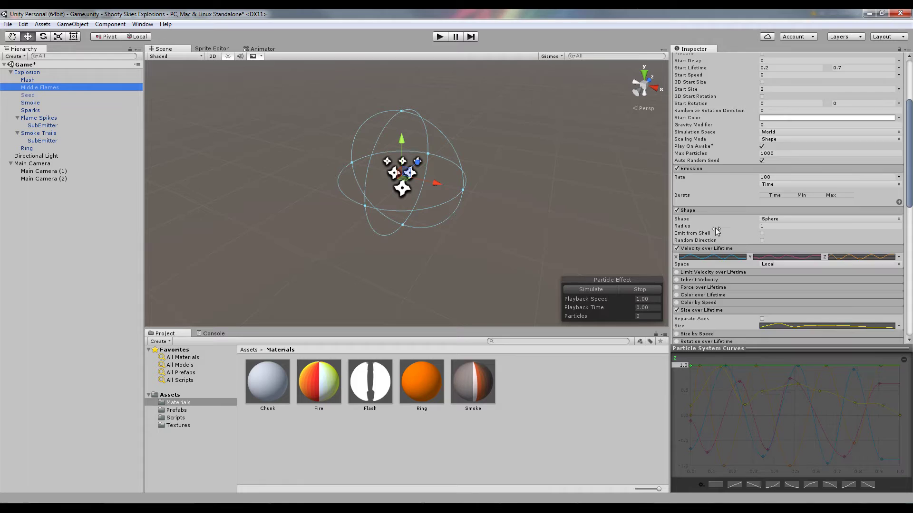
scroll(717, 232, down, 4)
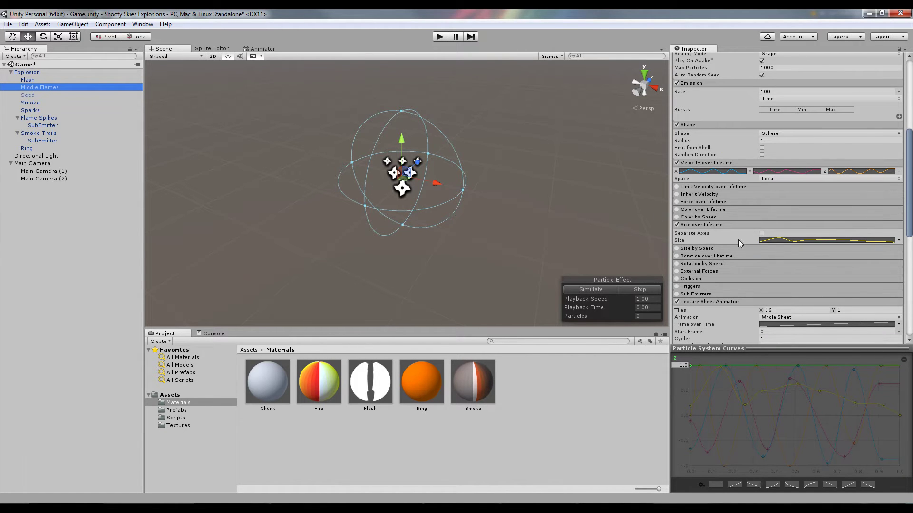
scroll(714, 233, down, 4)
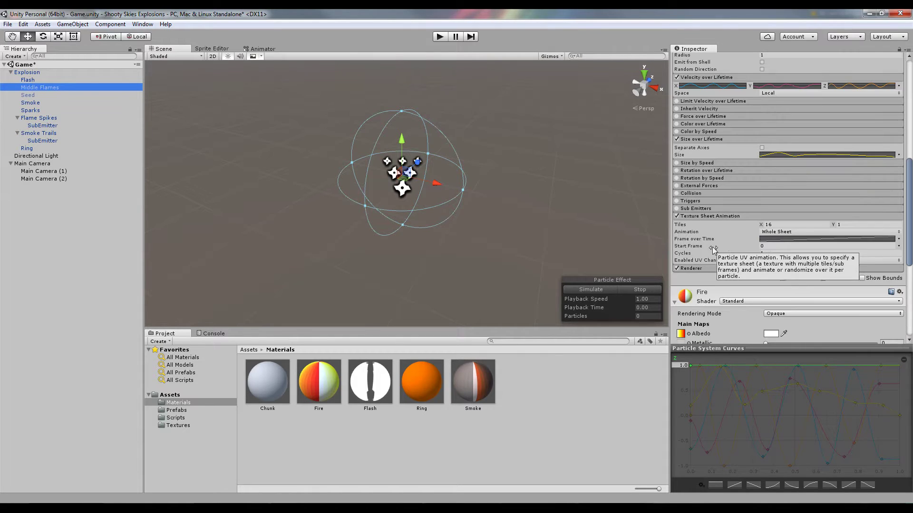
drag(589, 310, 689, 313)
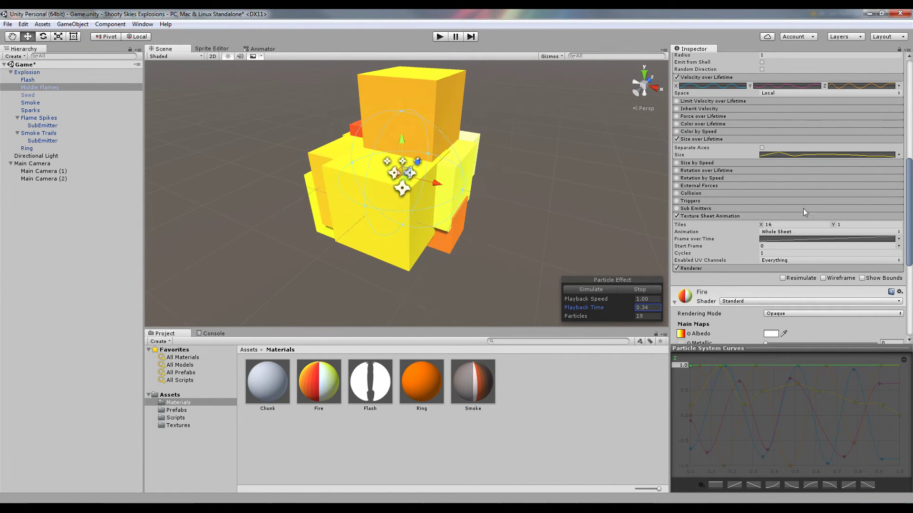
- Expand Color over Lifetime to view its gradient, enable the module, then disable and collapse it again
click(700, 124)
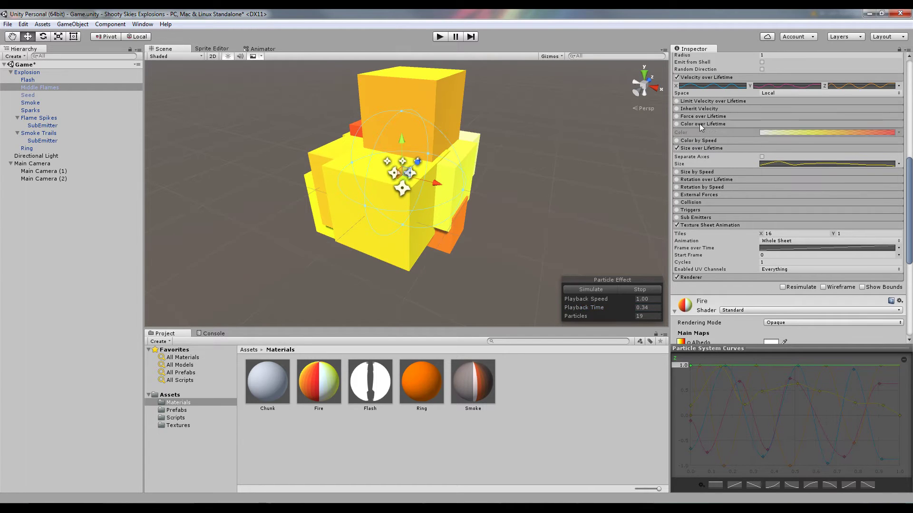
click(677, 124)
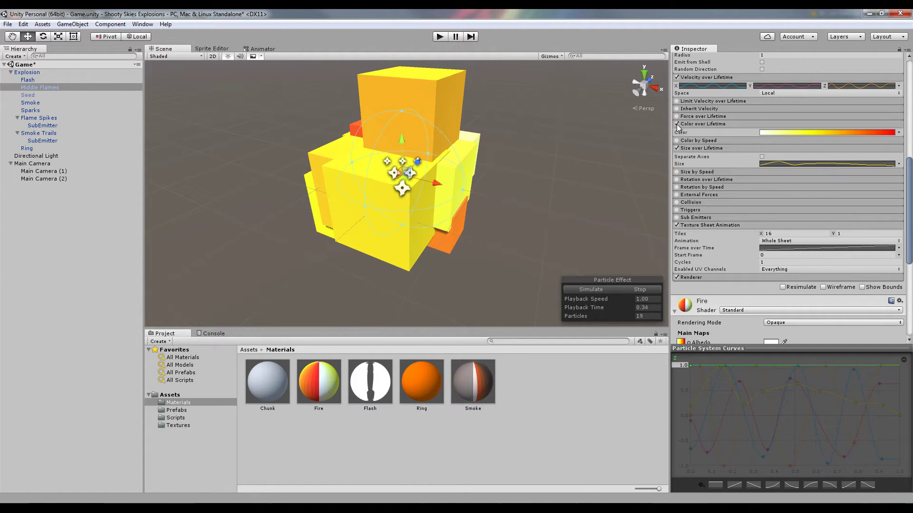
click(677, 125)
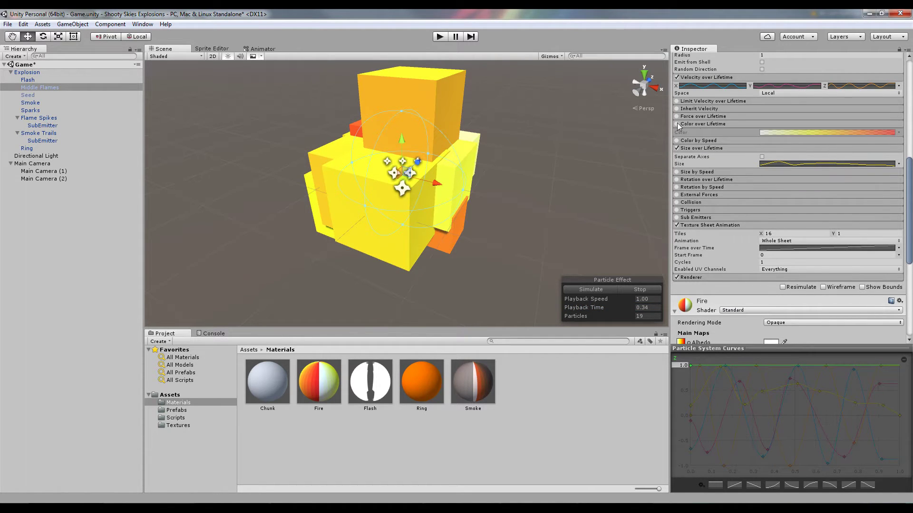
click(718, 124)
- Inspect the Fire material used by the texture sheet animation and rotate its preview sphere
scroll(726, 171, down, 3)
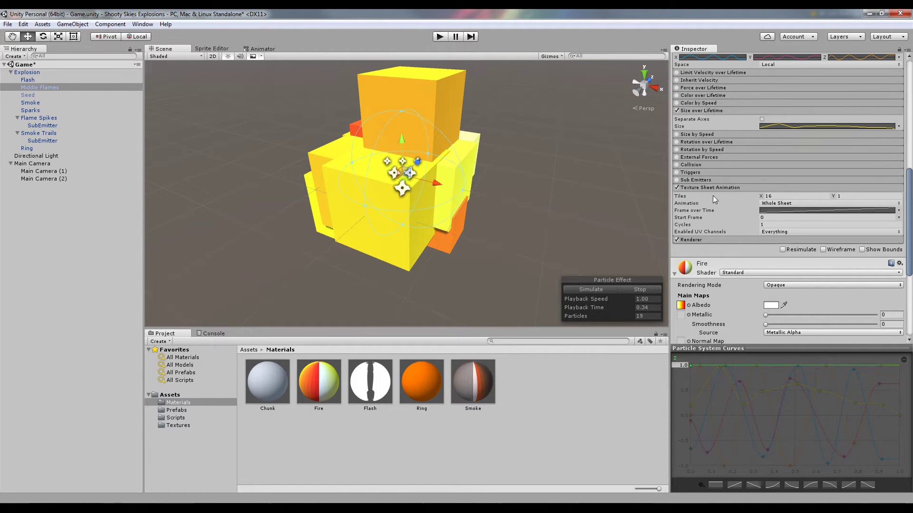
click(321, 386)
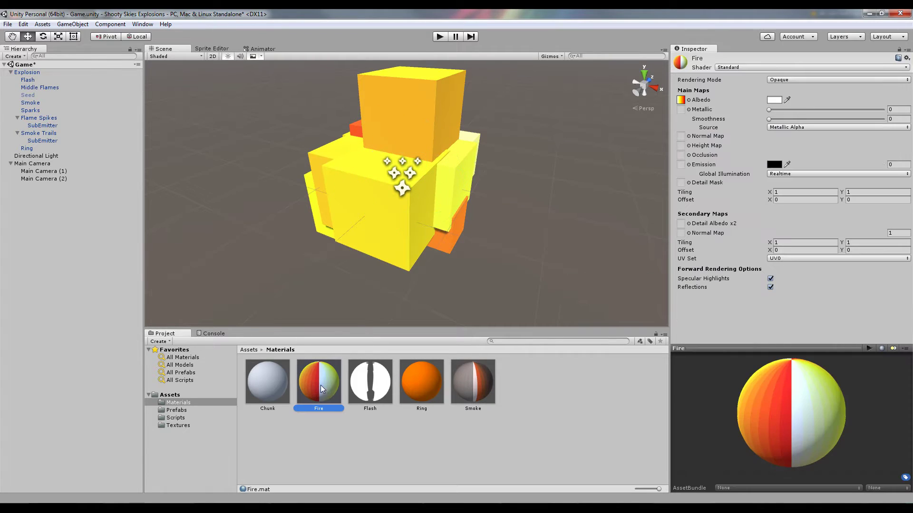
drag(785, 405, 752, 449)
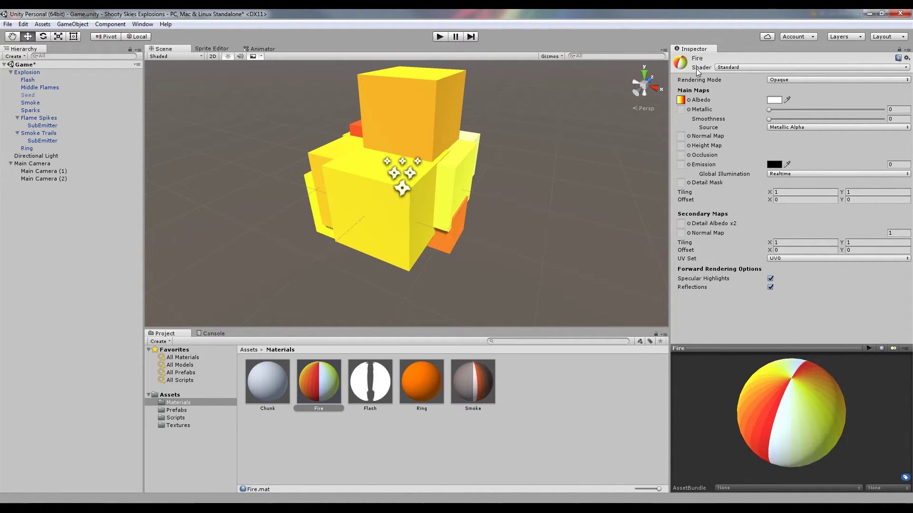
- Reselect Middle Flames and examine the X and Y tile counts in its Texture Sheet Animation settings
click(65, 88)
scroll(759, 230, down, 8)
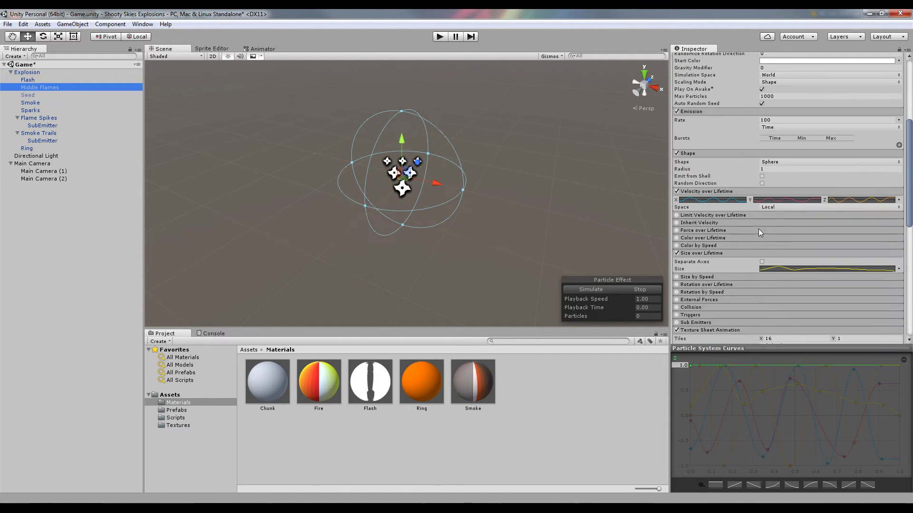
scroll(709, 233, down, 5)
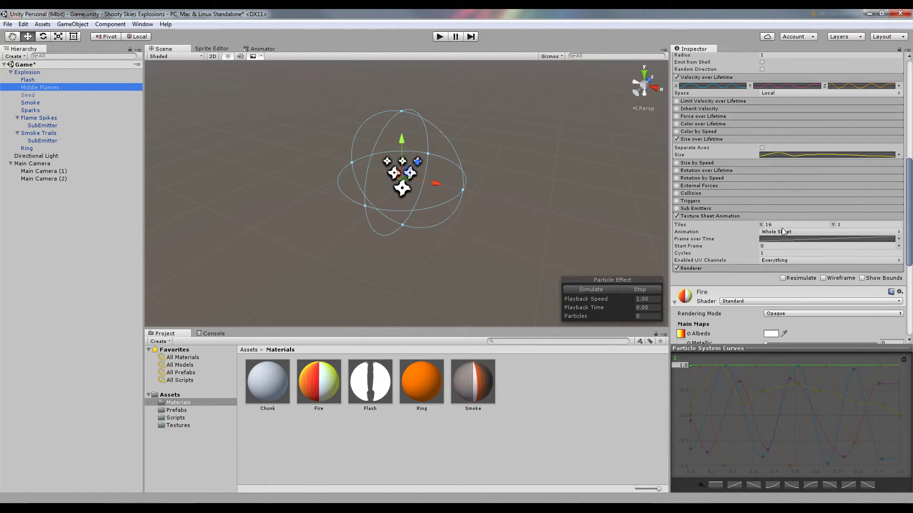
click(777, 225)
click(868, 224)
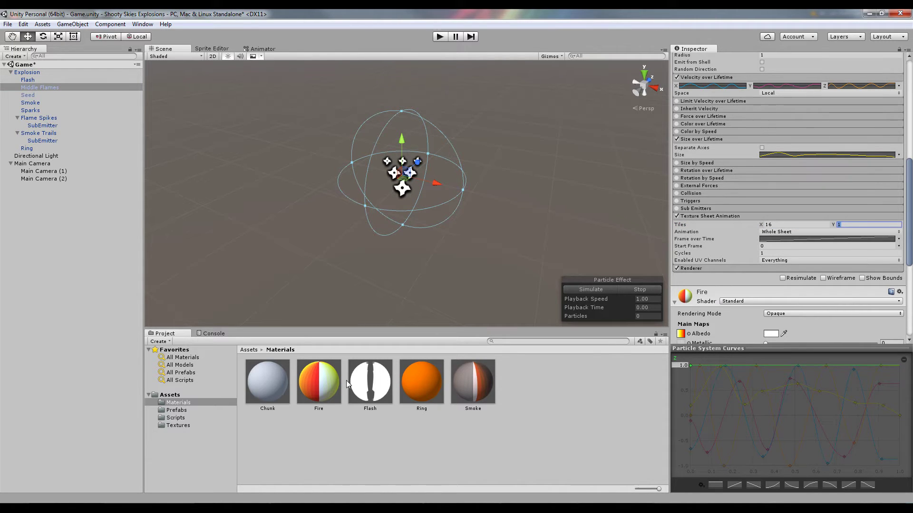
- Locate the Fire material's albedo texture, open FireColours in the external image viewer to examine it, and return to Unity
click(681, 334)
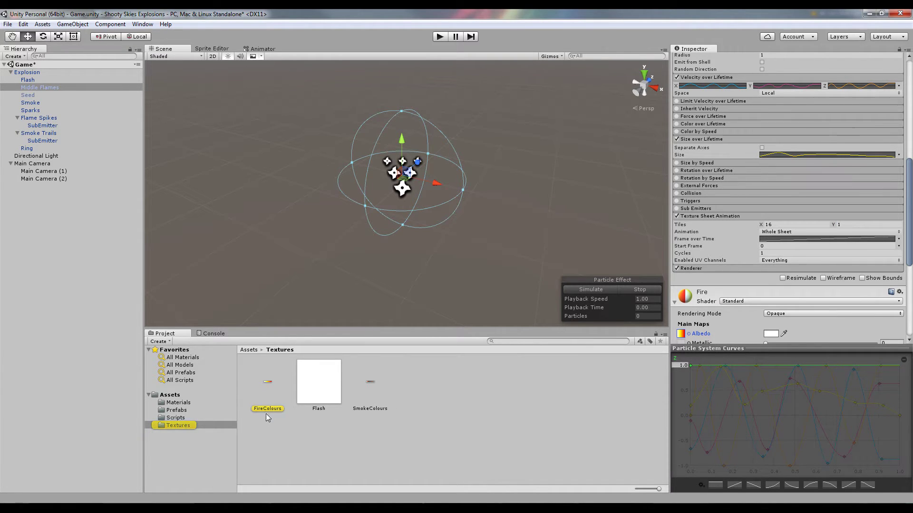
click(269, 382)
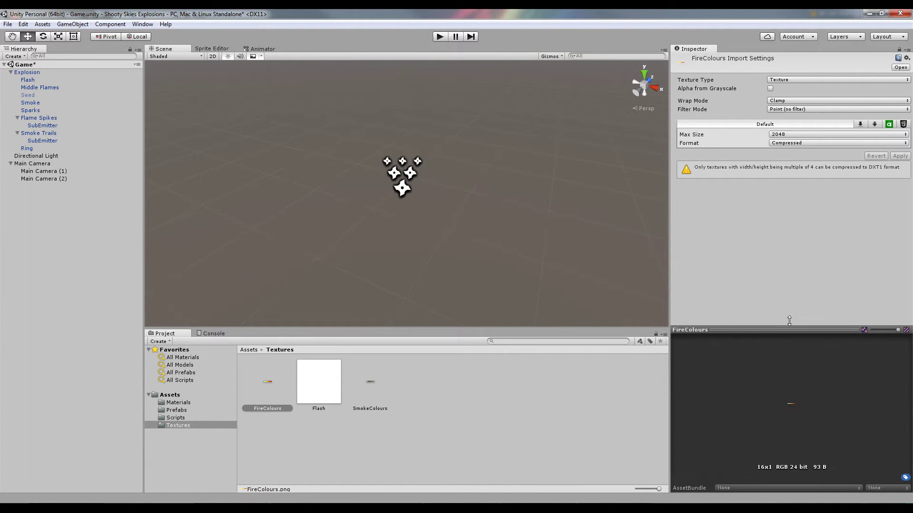
drag(789, 321, 789, 301)
right_click(263, 383)
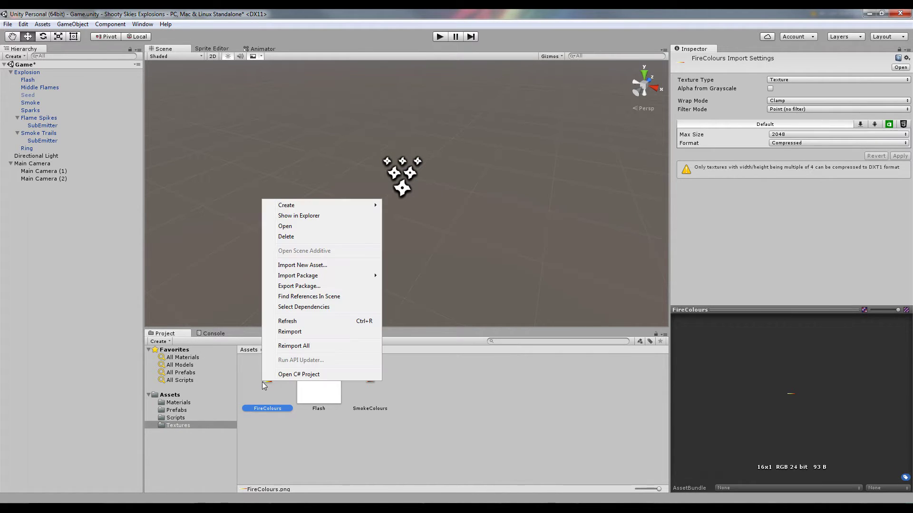
click(311, 226)
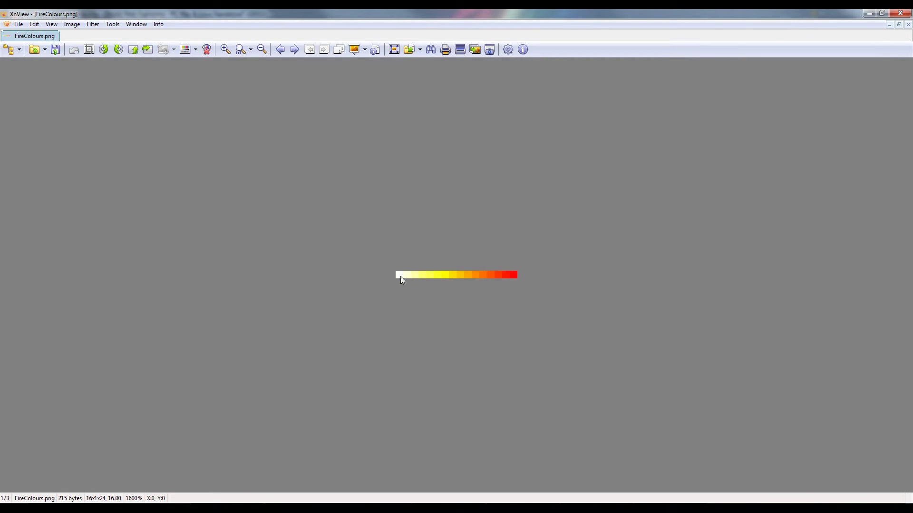
key(alt+Tab)
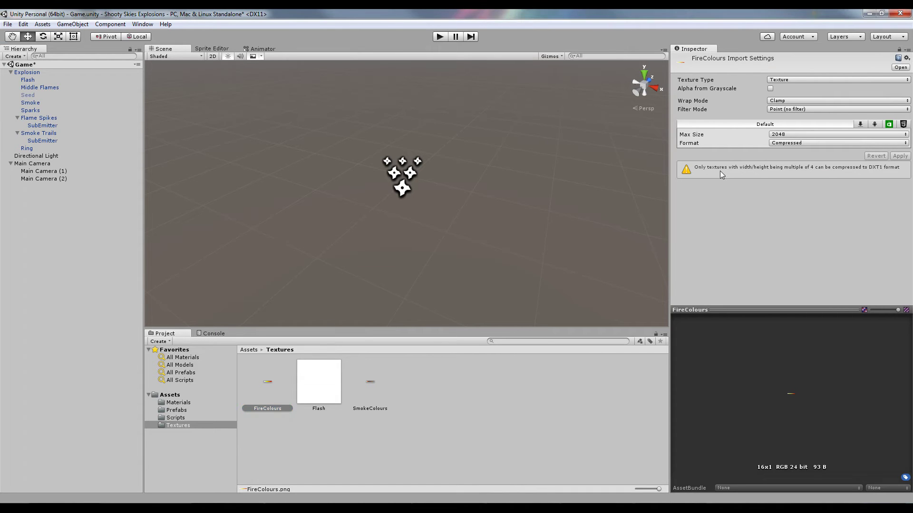
- Review the Texture Type, Wrap Mode and Filter Mode options in the FireColours import settings
click(797, 80)
click(780, 87)
click(779, 101)
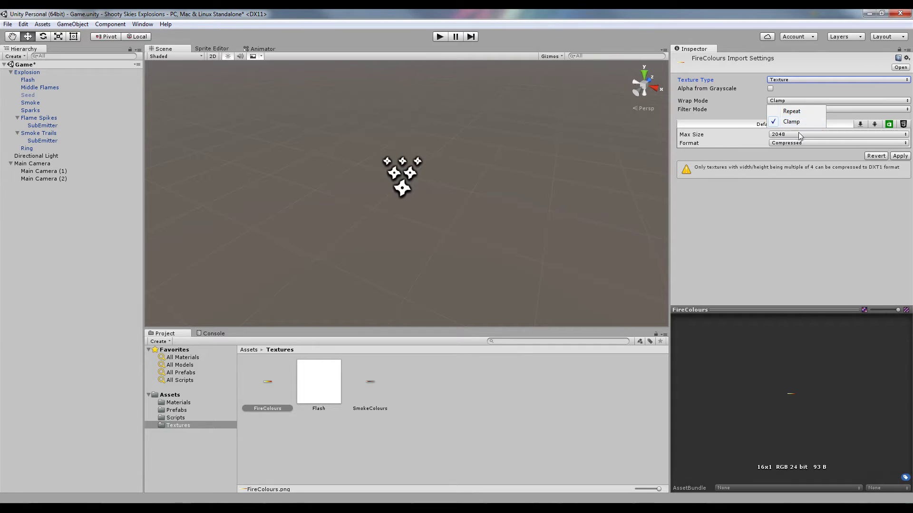
click(265, 383)
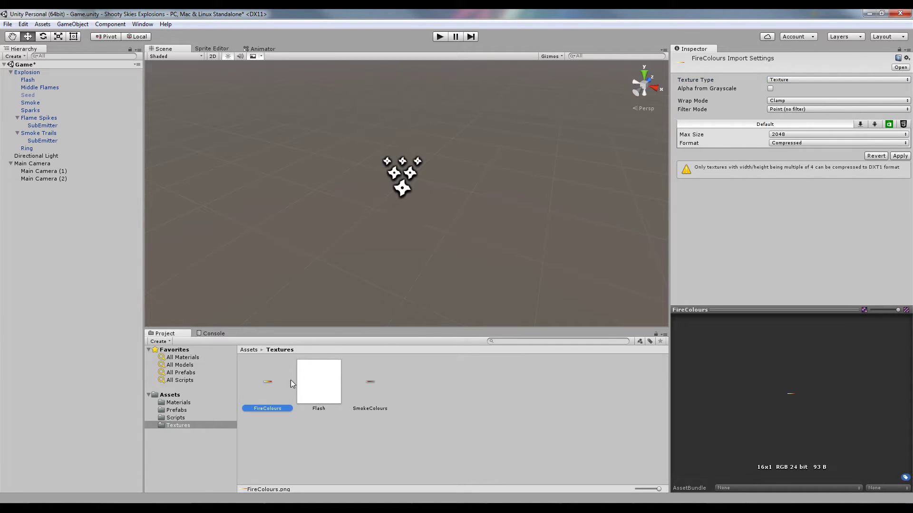
click(796, 112)
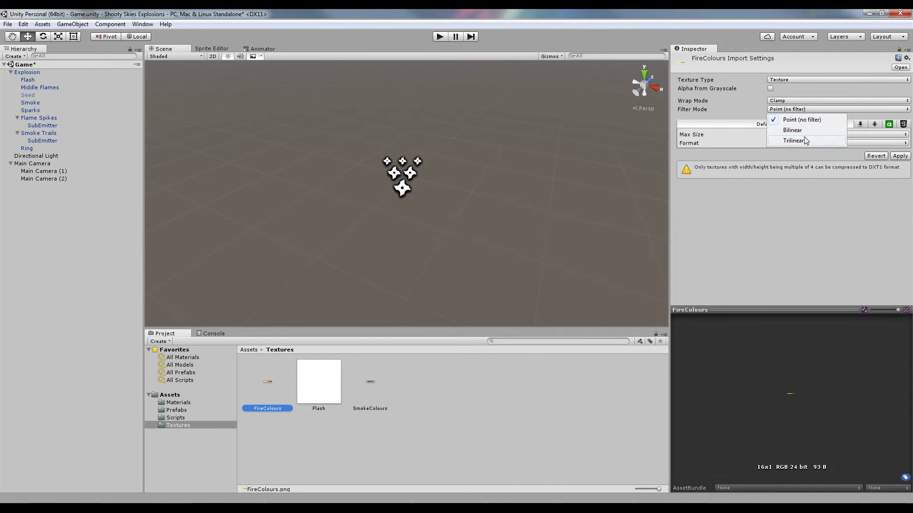
click(778, 234)
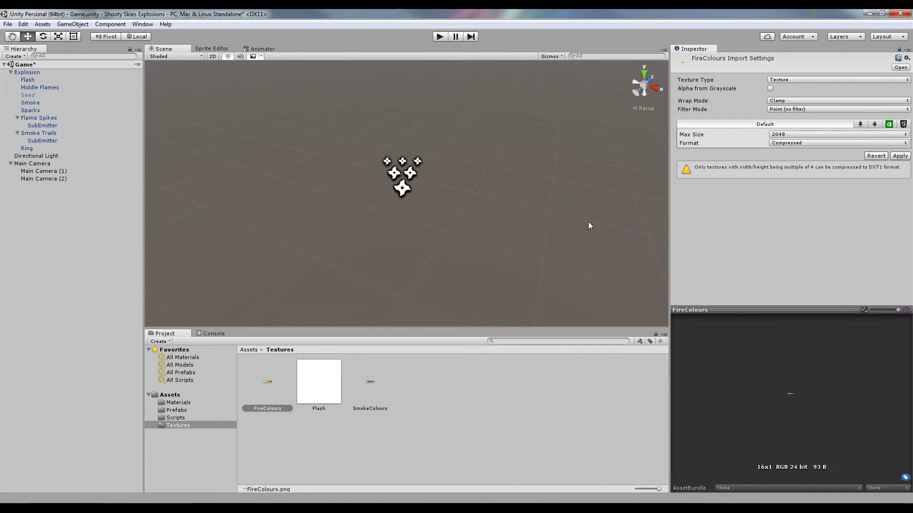
- Revert the unapplied FireColours import settings, rotate the Fire material's preview sphere, and display the Smoke material
click(185, 403)
click(340, 384)
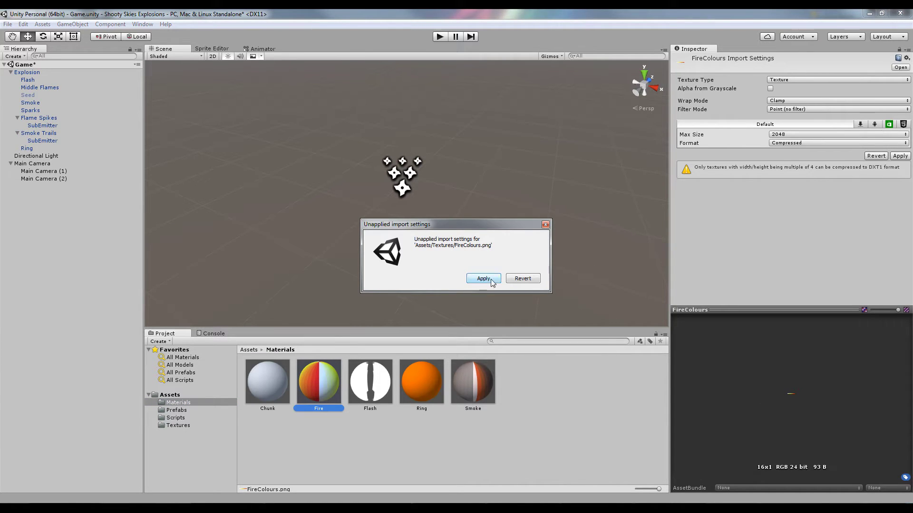
click(525, 281)
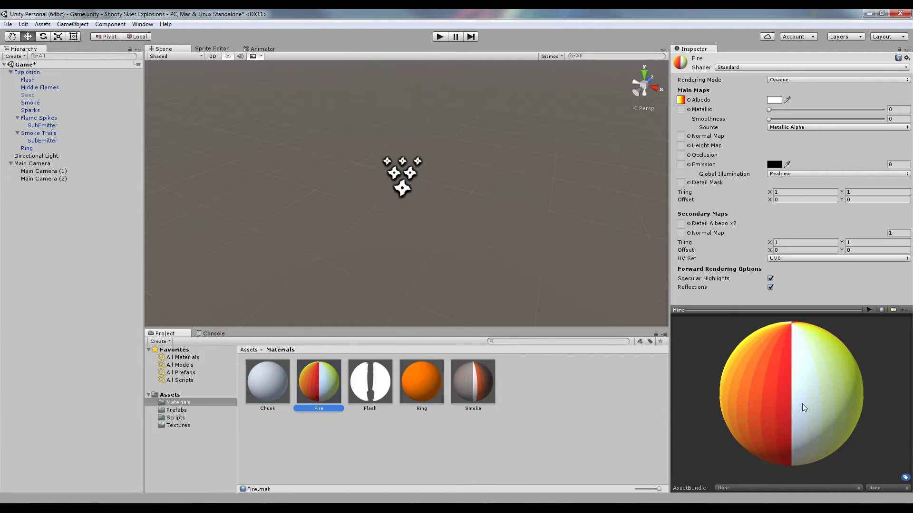
drag(803, 408, 720, 364)
click(494, 404)
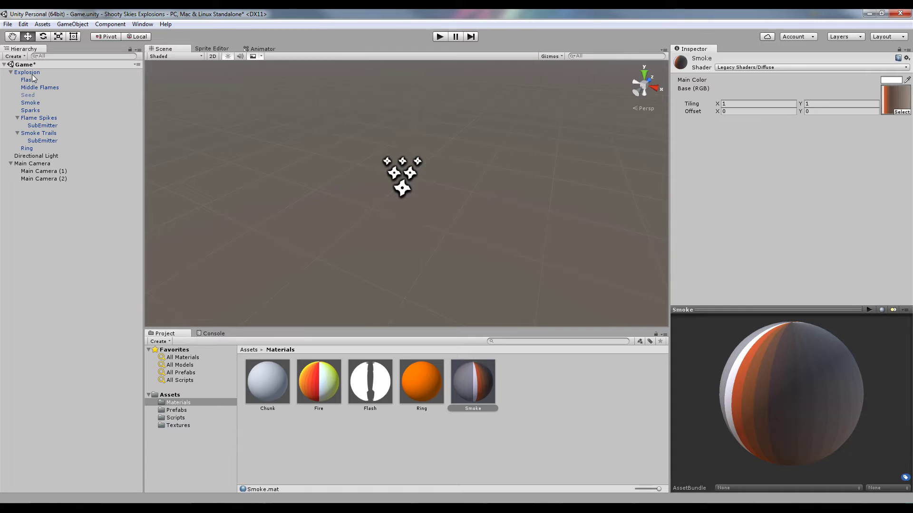
- Select the Smoke particle system and review its modules through Texture Sheet Animation and Renderer
click(30, 102)
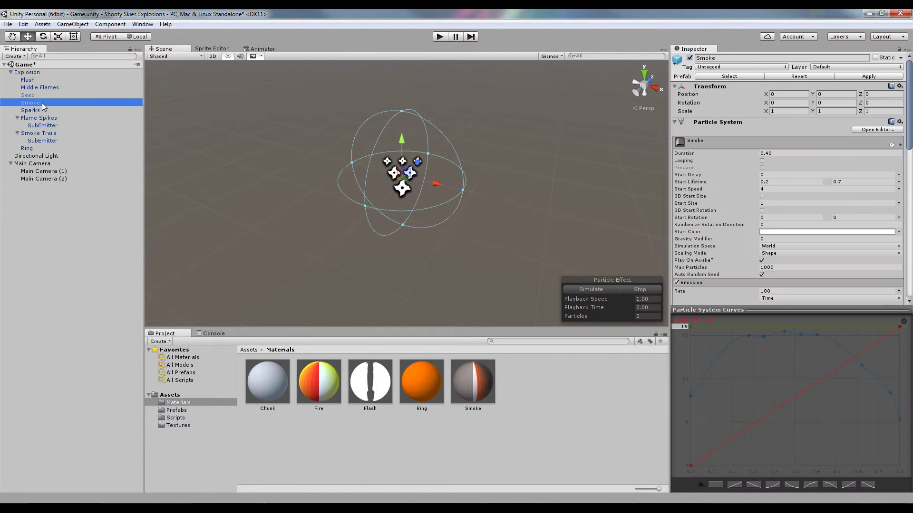
click(647, 289)
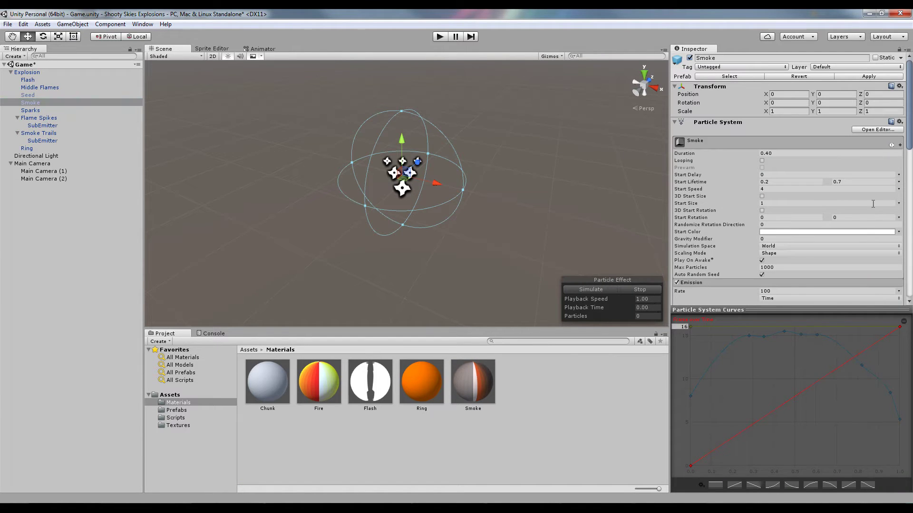
scroll(714, 172, down, 10)
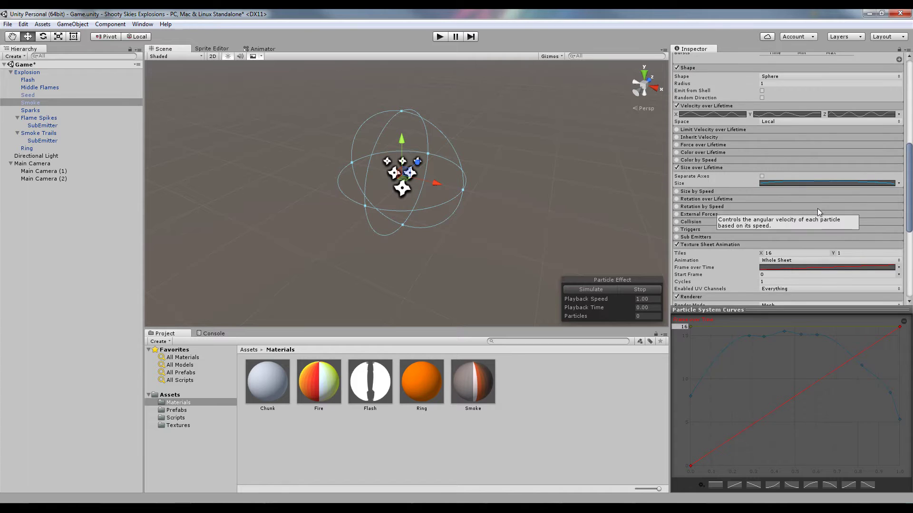
scroll(817, 208, down, 3)
scroll(685, 291, down, 1)
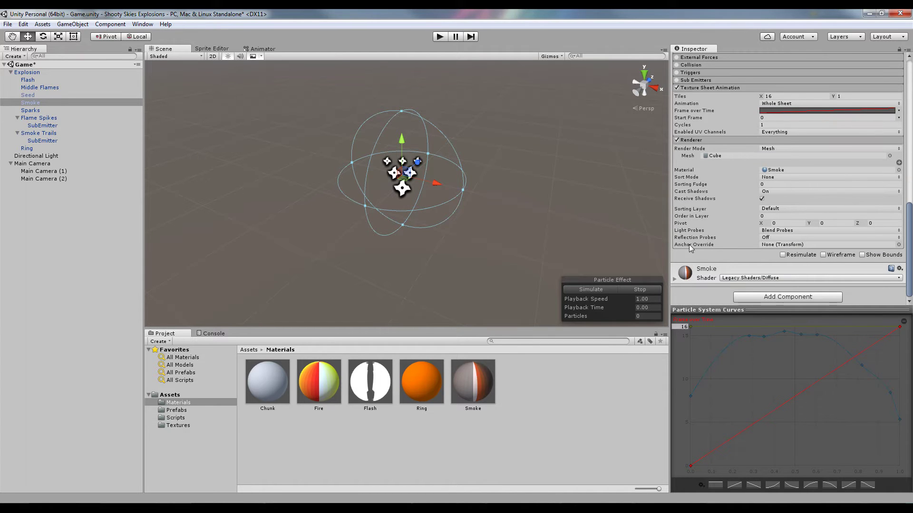
- Simulate the Smoke particles and scrub the playback time to 0.91
click(598, 290)
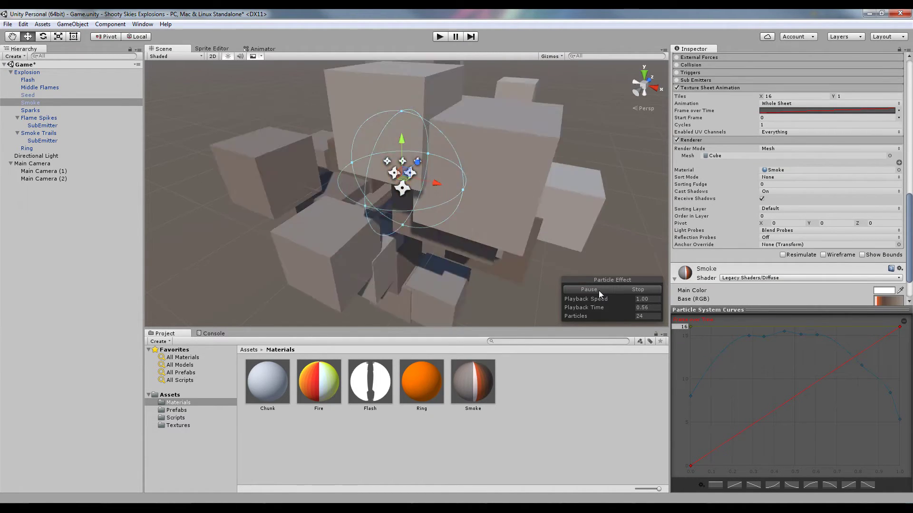
scroll(441, 226, down, 3)
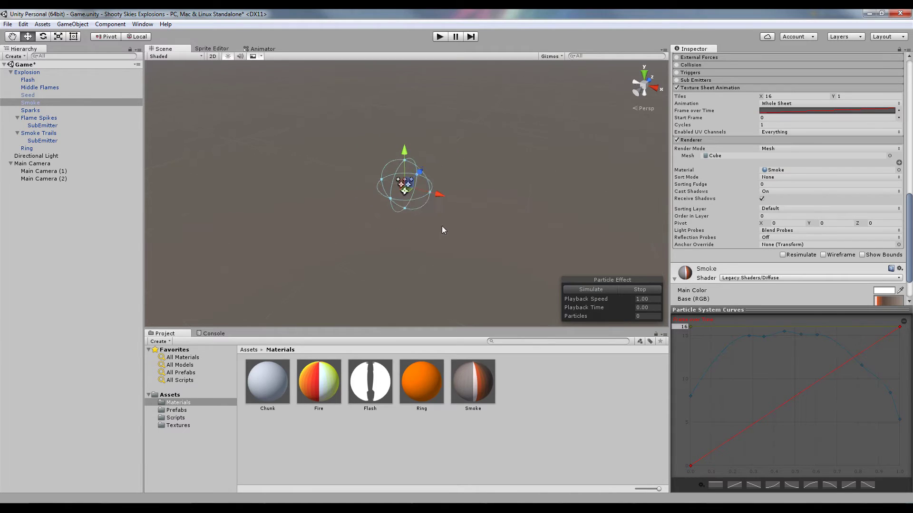
click(603, 291)
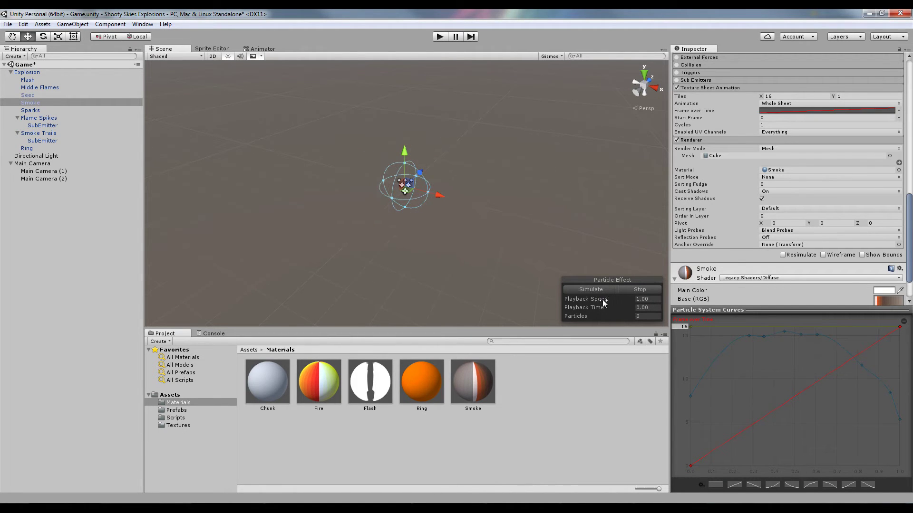
drag(599, 308, 541, 308)
click(593, 288)
drag(600, 307, 769, 296)
scroll(403, 194, up, 3)
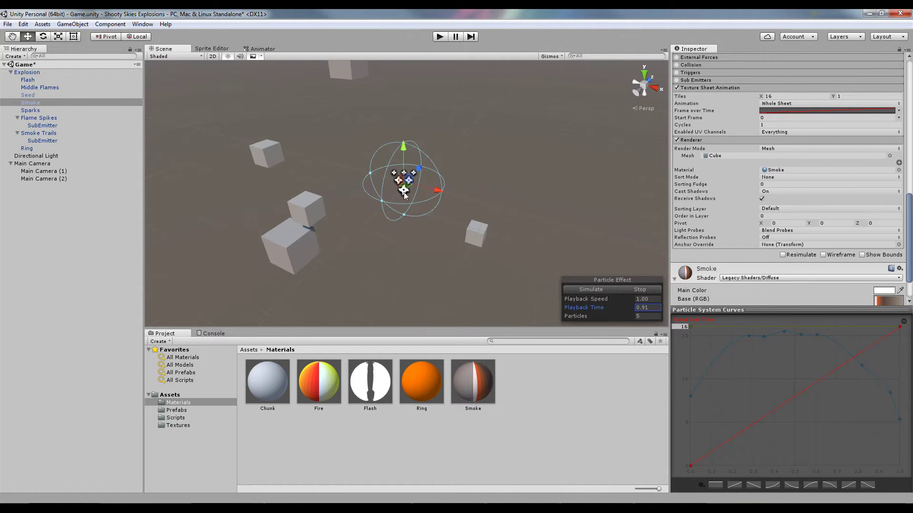
middle_drag(440, 143, 469, 169)
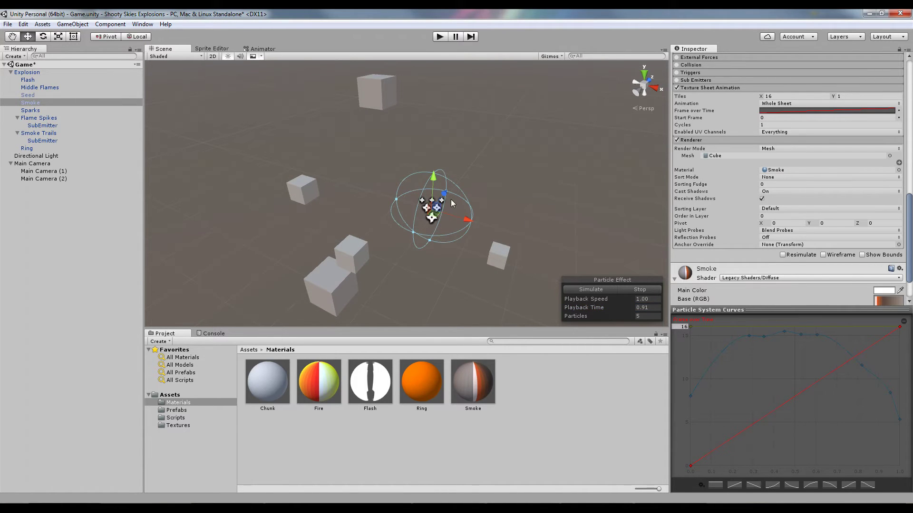
- Display Smoke's Size over Lifetime curve and scrub the playback time back to about 0.72
scroll(751, 209, up, 8)
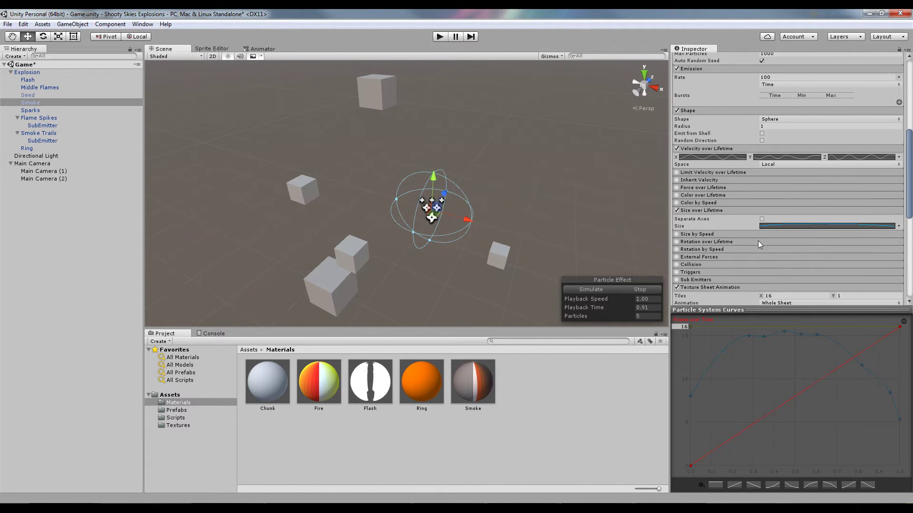
click(808, 227)
drag(609, 315, 661, 335)
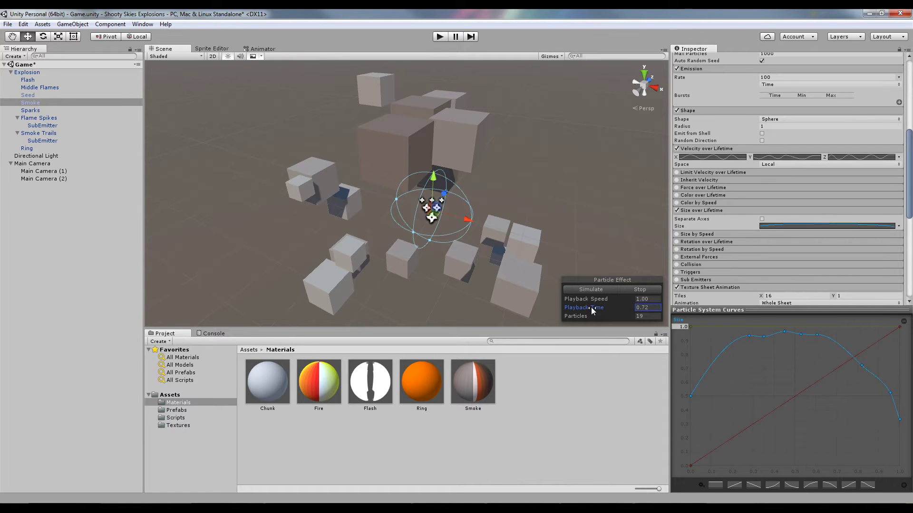
mouse_move(591, 310)
mouse_down()
mouse_move(520, 309)
mouse_move(587, 310)
mouse_up()
- Reselect Smoke through its particles in the scene and bring up its Renderer settings
click(312, 201)
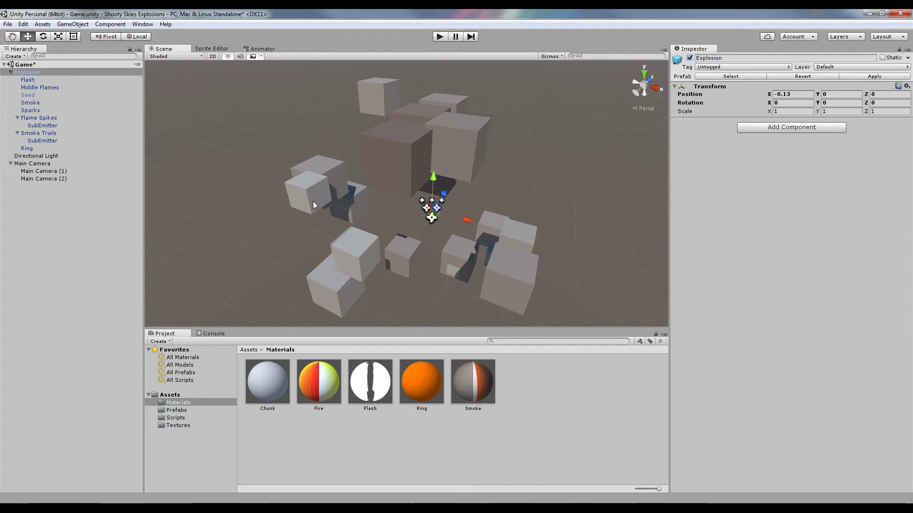
click(386, 161)
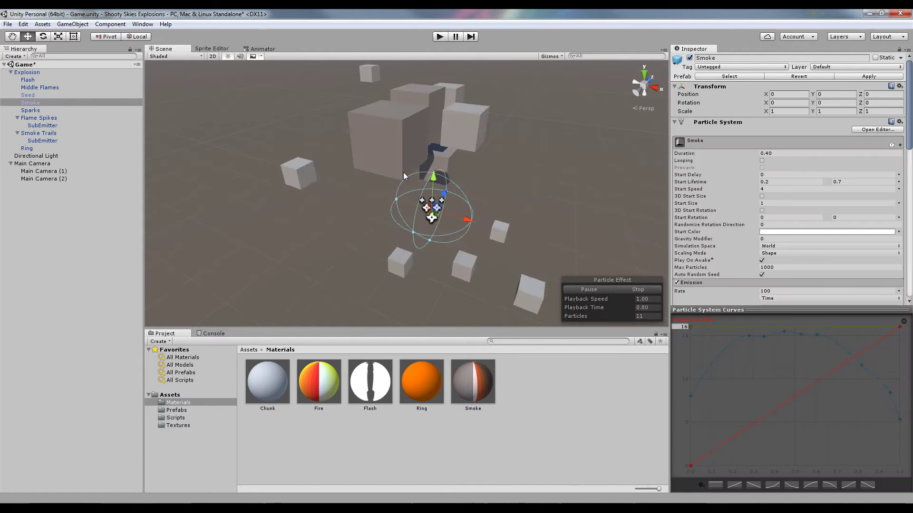
scroll(726, 157, down, 3)
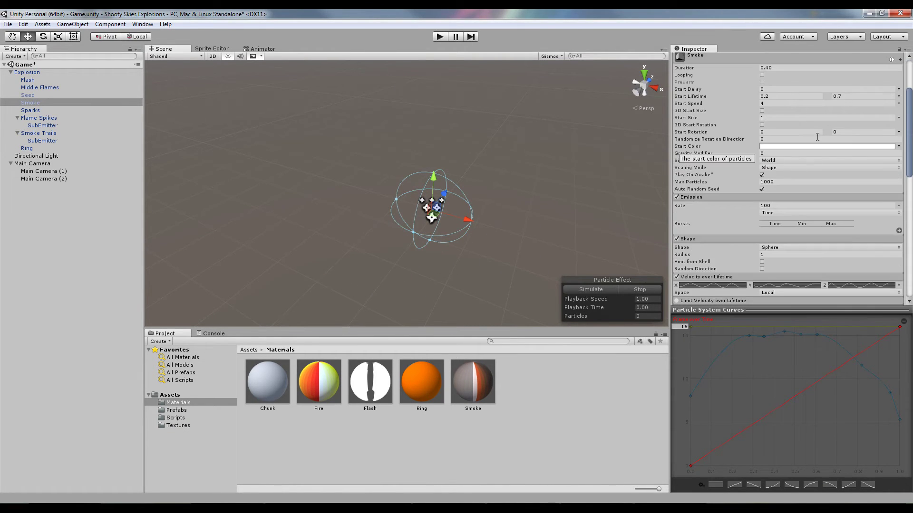
scroll(775, 210, down, 7)
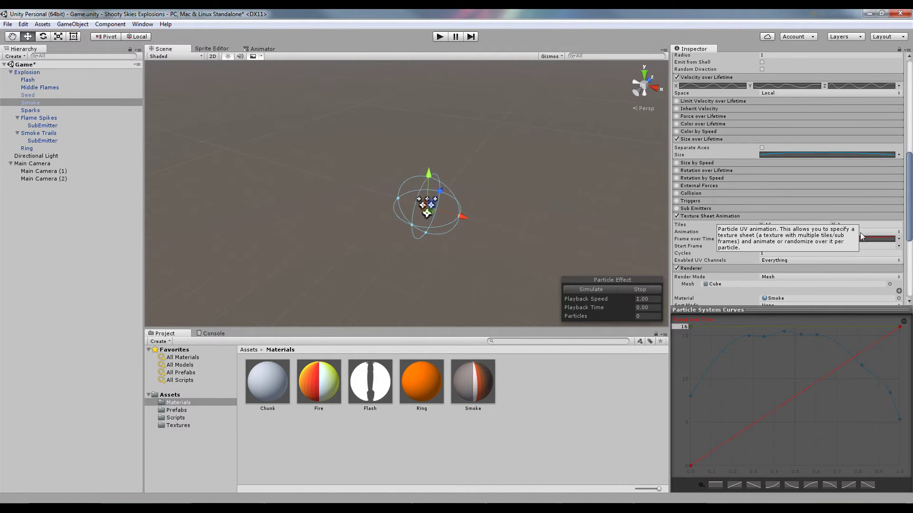
scroll(730, 263, down, 3)
scroll(719, 204, down, 2)
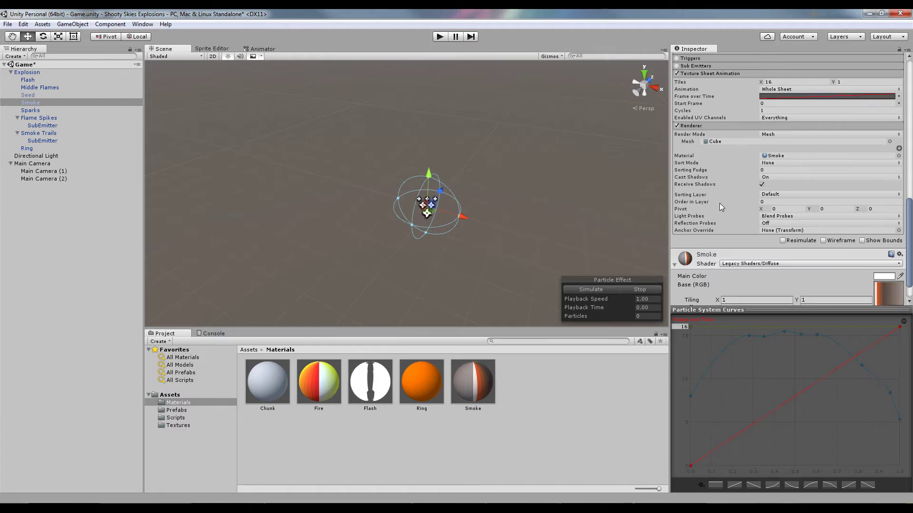
- Check the Render Mode options, keeping Mesh, and open the assigned Cube mesh to rotate its preview
click(785, 133)
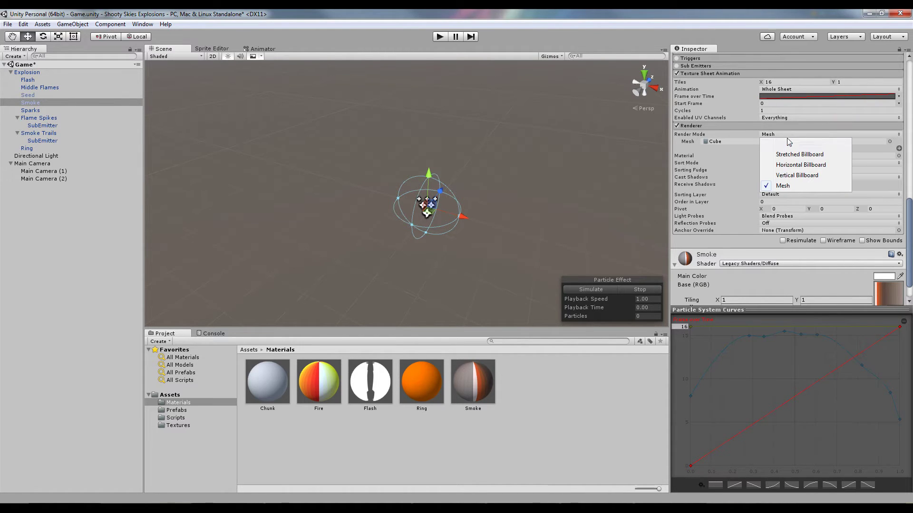
click(797, 186)
double_click(723, 142)
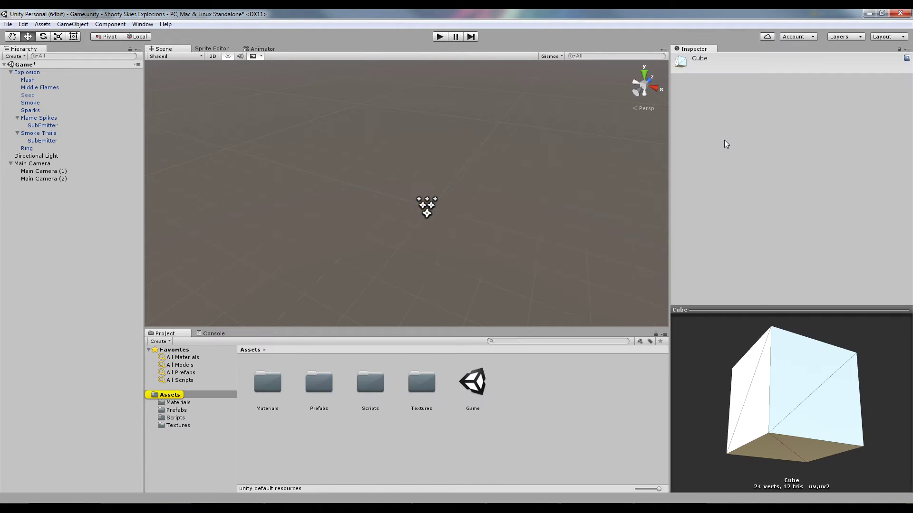
drag(795, 405, 726, 454)
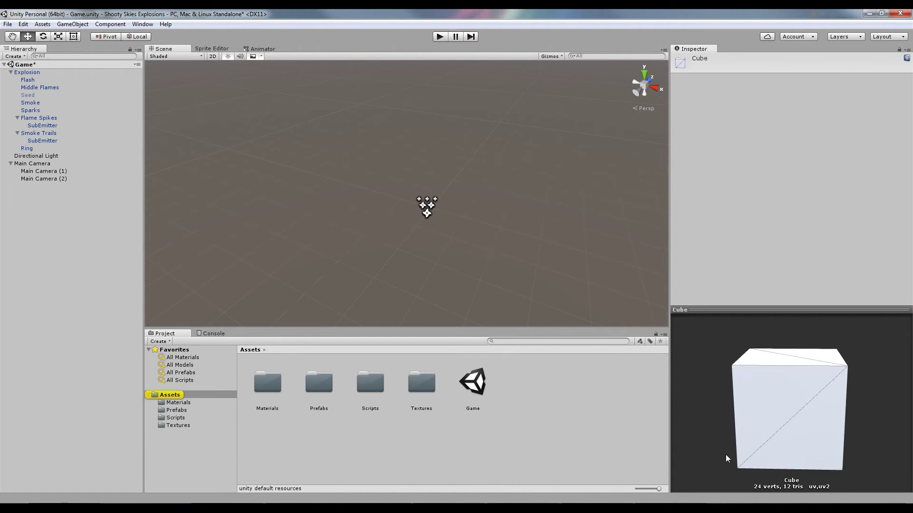
- Reselect Smoke under Explosion and bring up its Renderer settings and material
click(62, 88)
click(35, 96)
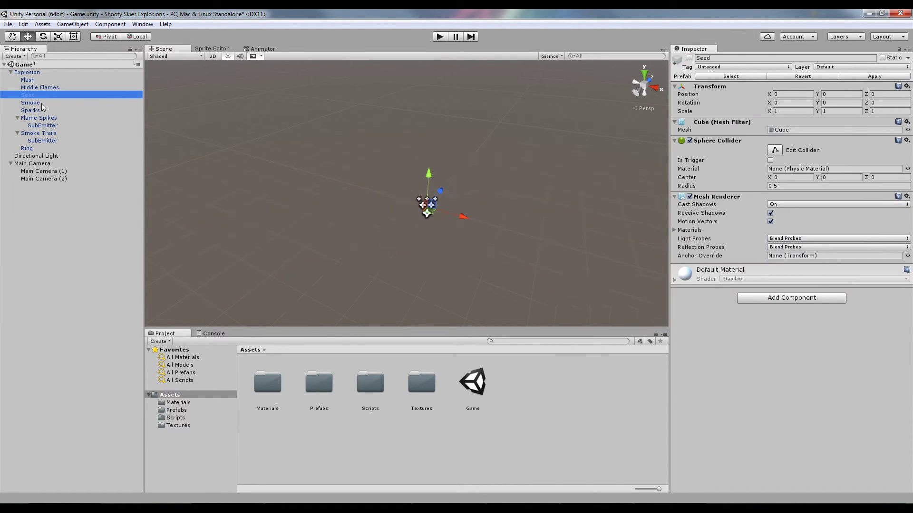
click(42, 103)
scroll(793, 218, down, 6)
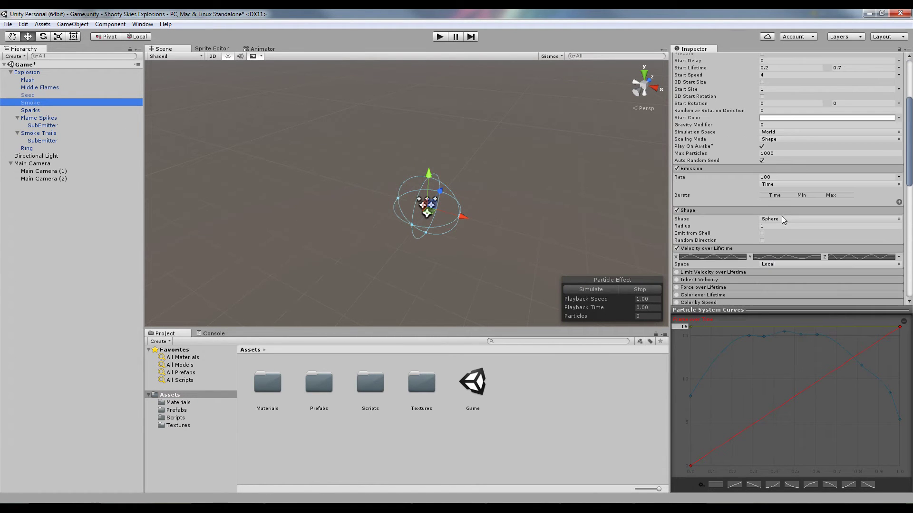
scroll(741, 214, down, 12)
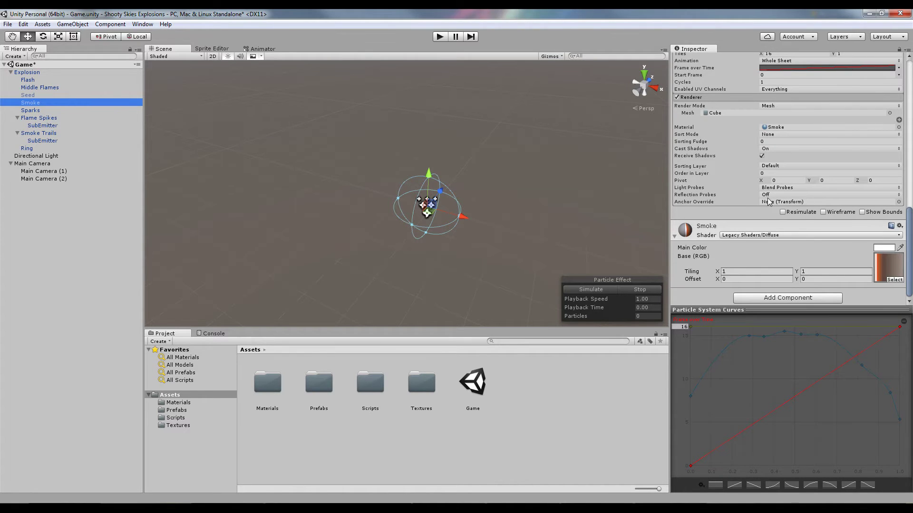
scroll(773, 234, down, 1)
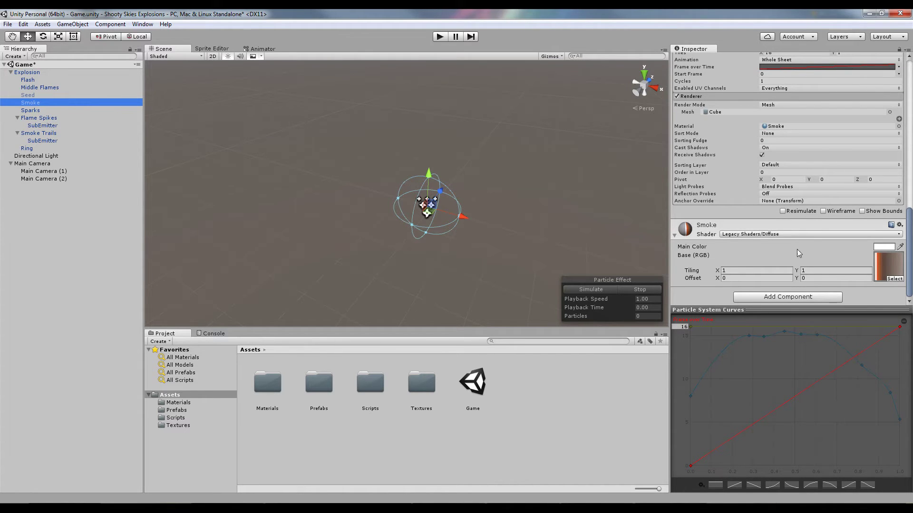
- Simulate the Sparks particle system, pause it and scrub the playback time to 0.31
click(42, 111)
click(634, 291)
click(582, 290)
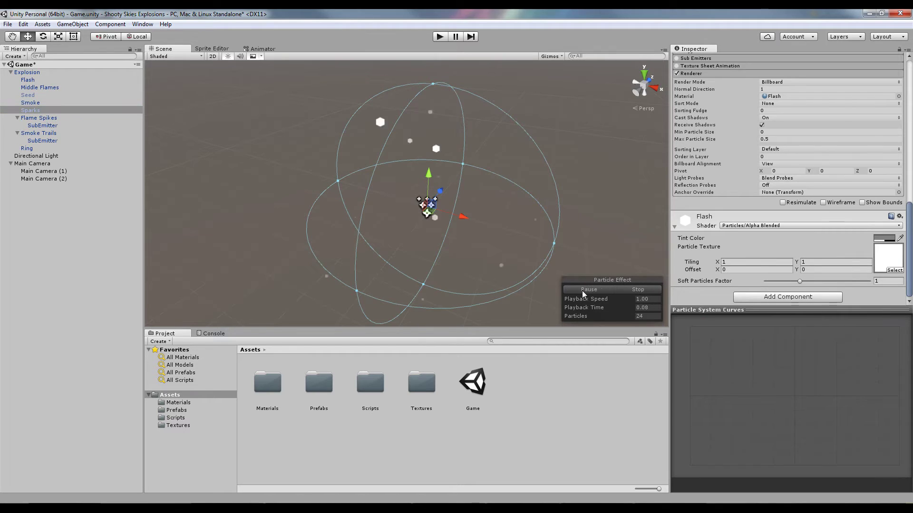
click(588, 291)
drag(584, 309, 300, 311)
- Examine the Sparks billboard particles from several angles and distances in the scene
alt+drag(415, 267, 497, 229)
middle_drag(497, 229, 416, 217)
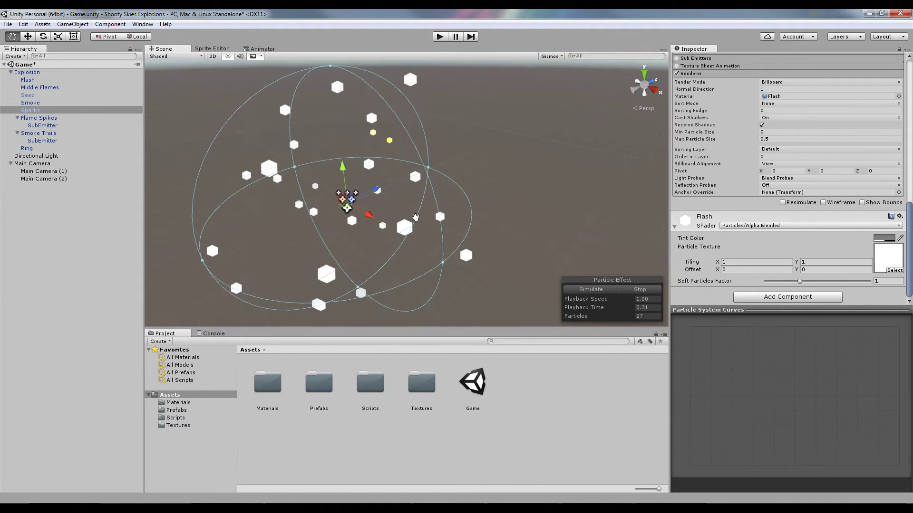
scroll(416, 217, up, 6)
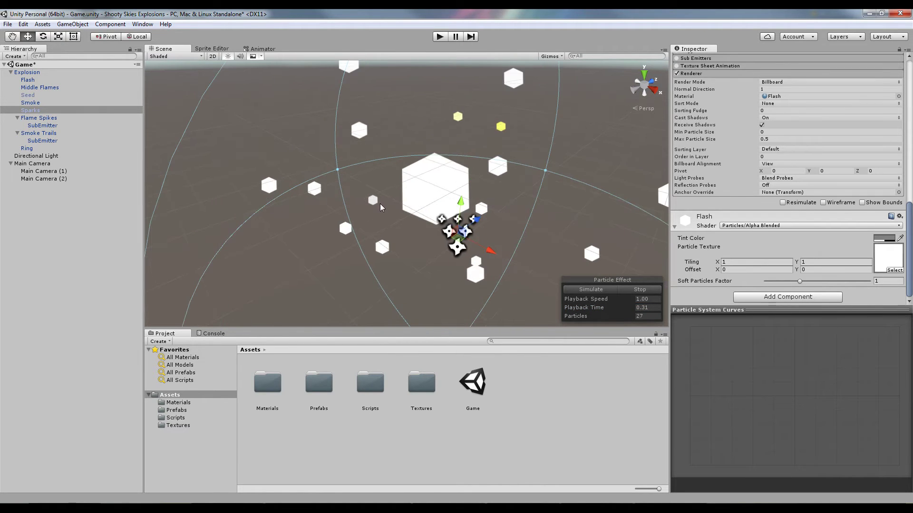
scroll(381, 204, up, 1)
middle_drag(387, 209, 352, 206)
scroll(352, 206, down, 1)
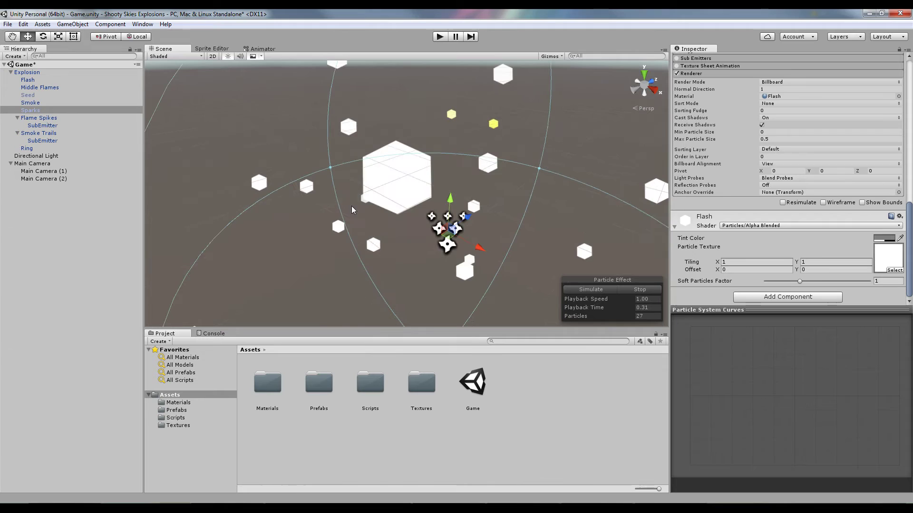
right_drag(352, 209, 485, 218)
middle_drag(316, 227, 393, 214)
scroll(390, 217, down, 4)
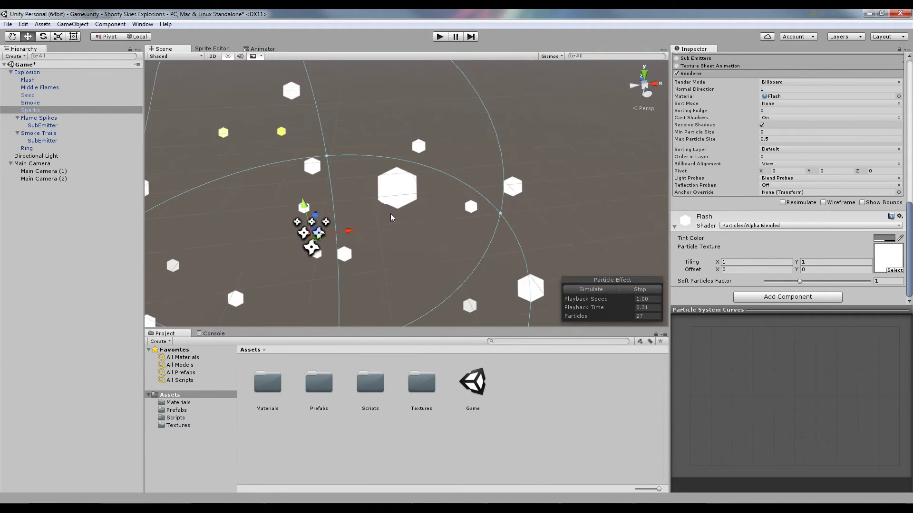
right_drag(390, 214, 361, 217)
scroll(404, 224, down, 3)
scroll(431, 231, up, 4)
middle_drag(475, 231, 459, 232)
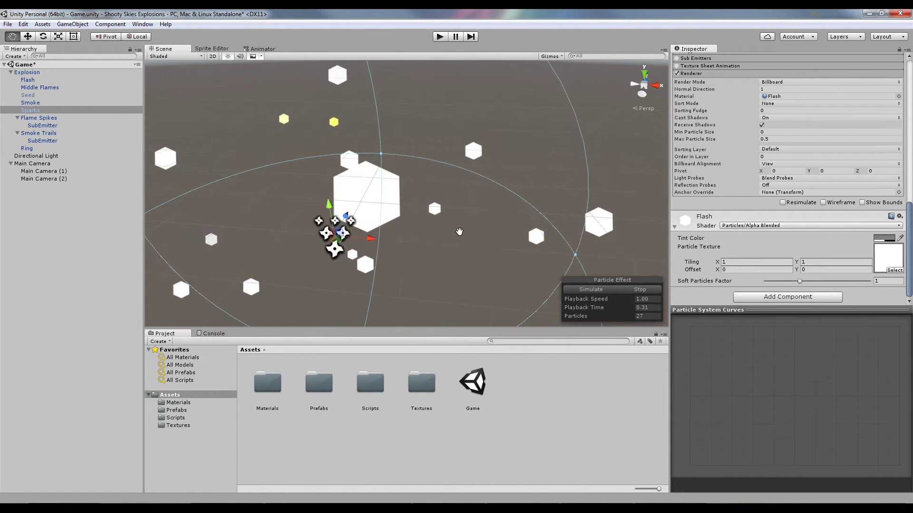
scroll(459, 232, down, 5)
mouse_move(430, 200)
right_down()
mouse_move(402, 173)
mouse_move(413, 196)
right_up()
scroll(413, 195, down, 1)
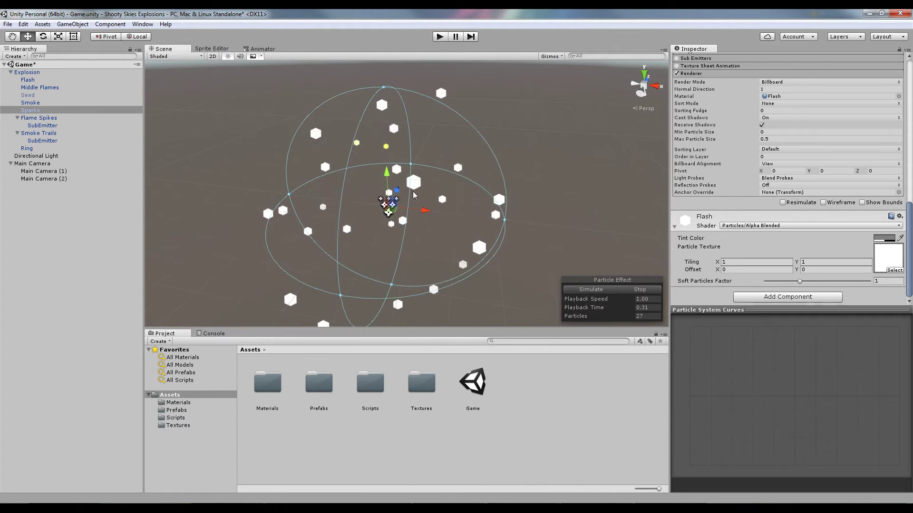
scroll(413, 195, up, 5)
alt+drag(428, 211, 430, 224)
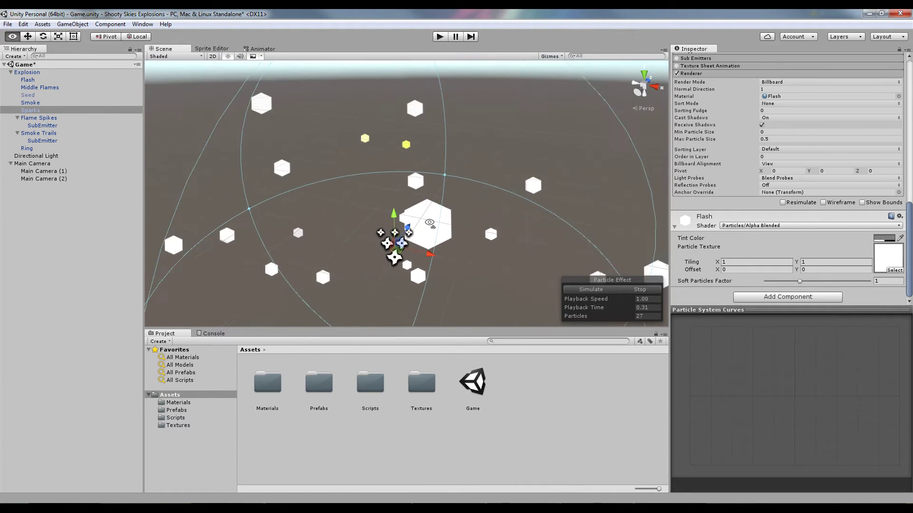
scroll(434, 234, down, 3)
- Scrub the Sparks playback time to 0.72 and display the Size over Lifetime curve
drag(589, 308, 705, 294)
scroll(739, 178, up, 10)
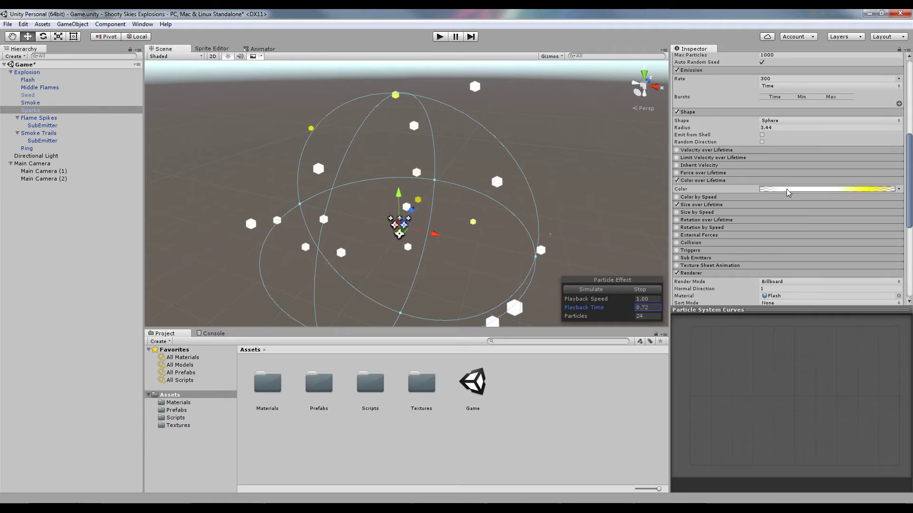
click(736, 207)
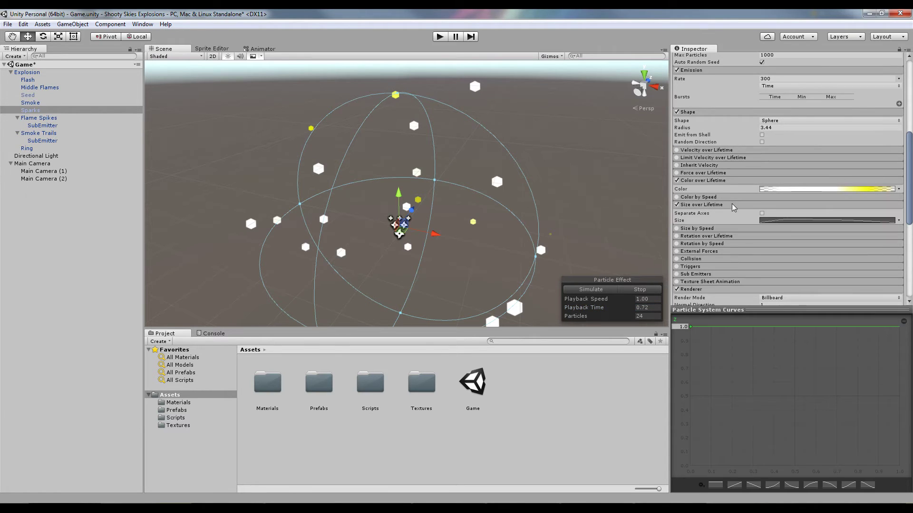
click(826, 221)
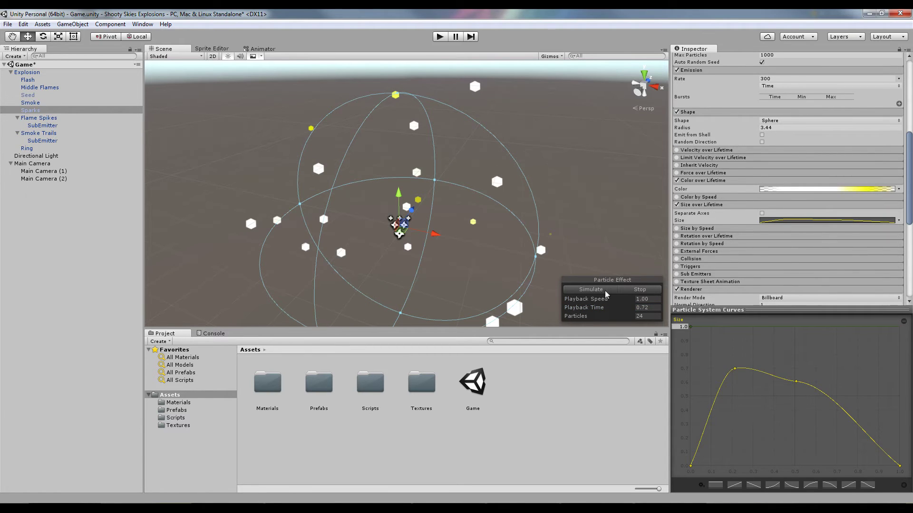
- Scrub the Sparks playback time back to 0.34 and check the Color over Lifetime gradient without changing it
drag(609, 310, 474, 310)
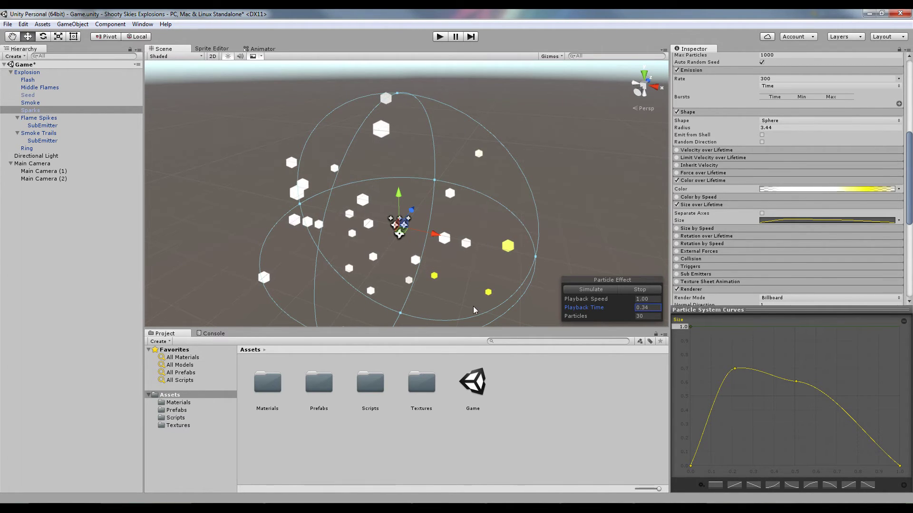
click(799, 190)
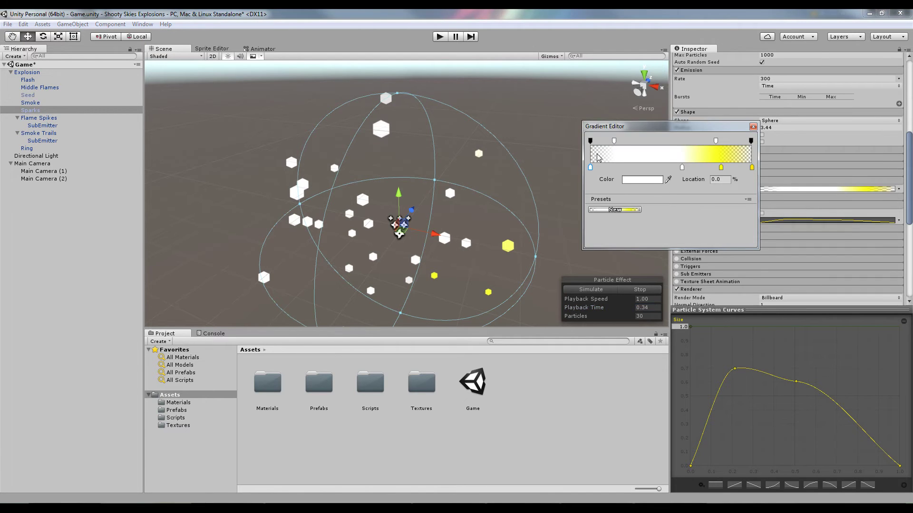
click(753, 127)
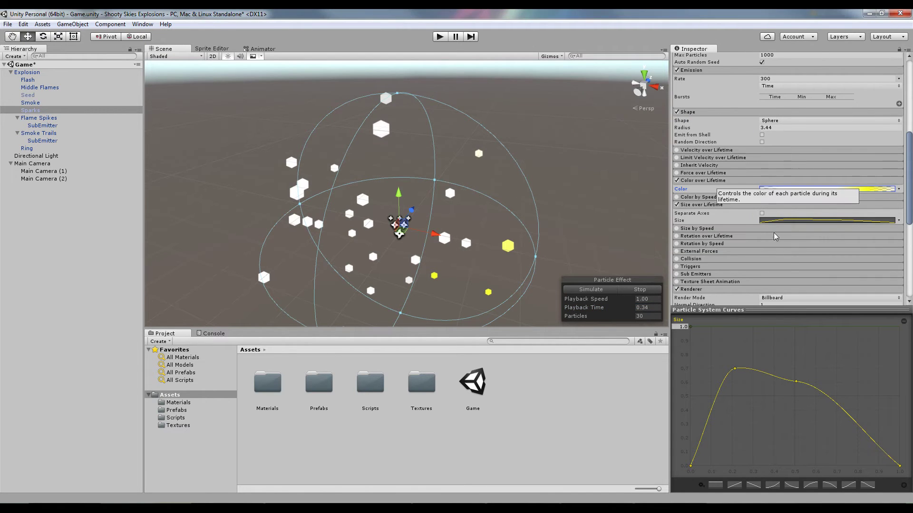
- Open the Flash material assigned in the Sparks Renderer settings
scroll(704, 205, down, 3)
scroll(790, 208, down, 3)
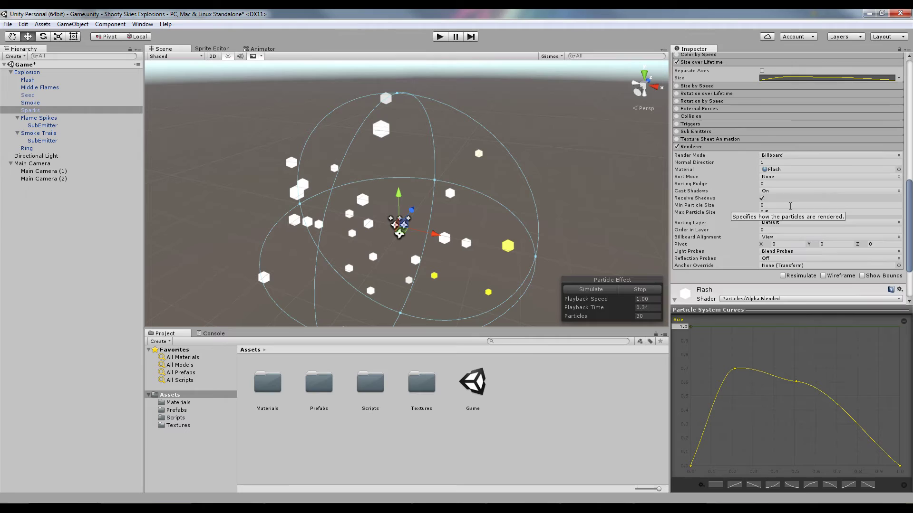
click(789, 172)
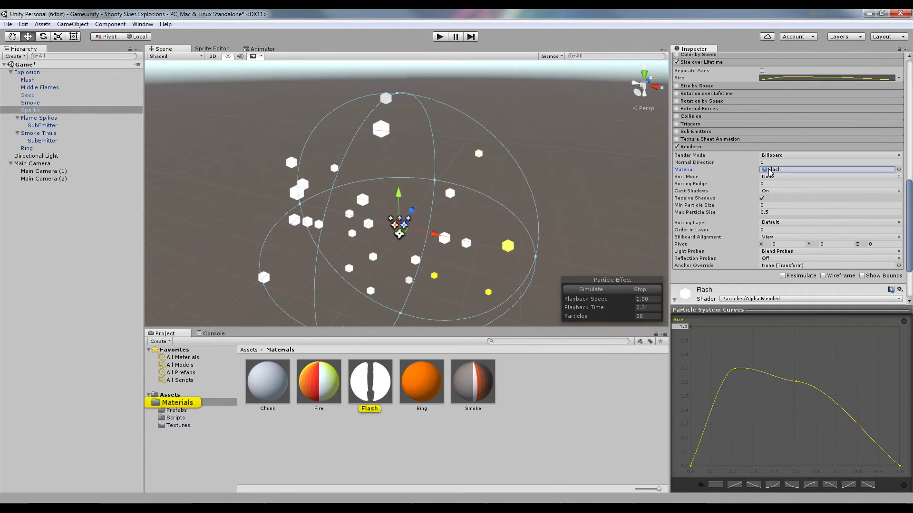
double_click(771, 174)
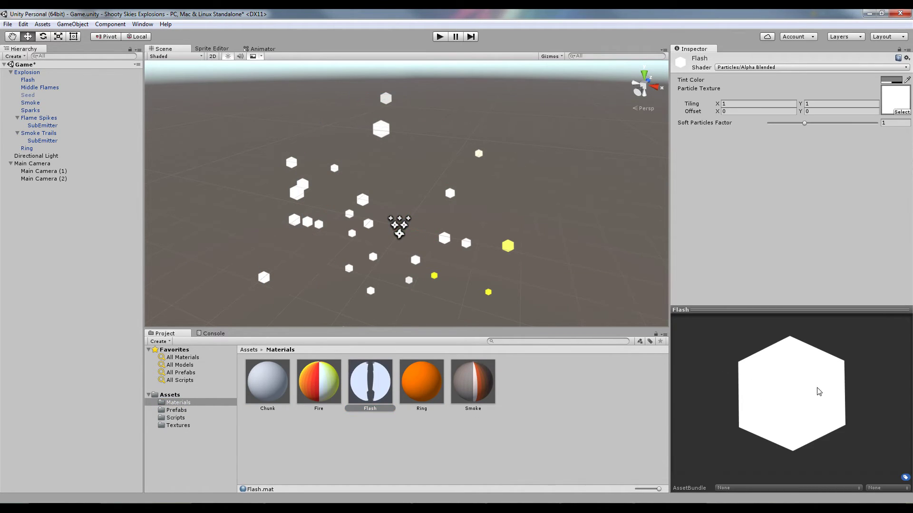
- Select Flame Spikes under Explosion and scrub its playback time to 0.43
click(388, 230)
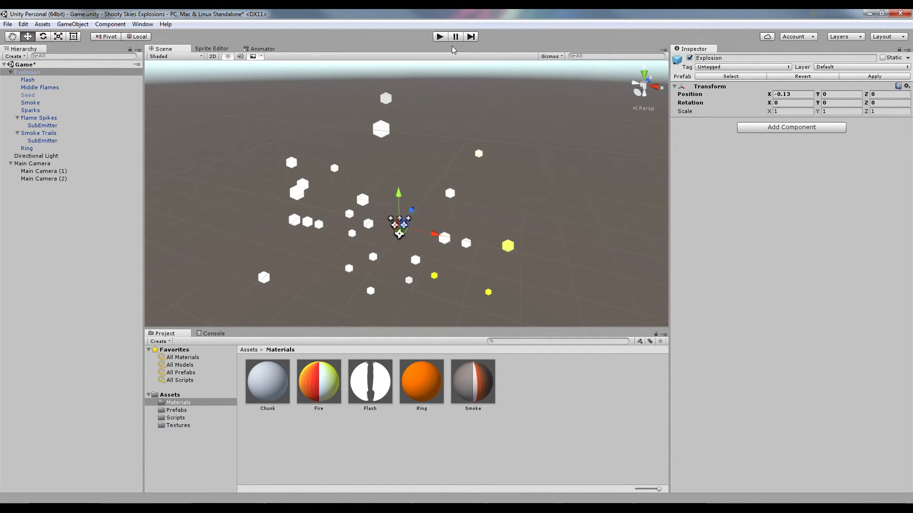
click(38, 118)
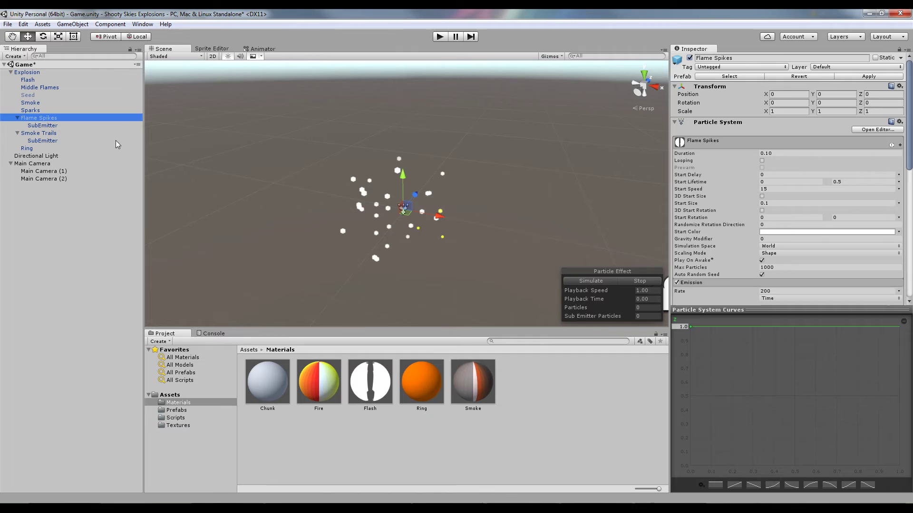
click(634, 280)
scroll(743, 187, down, 3)
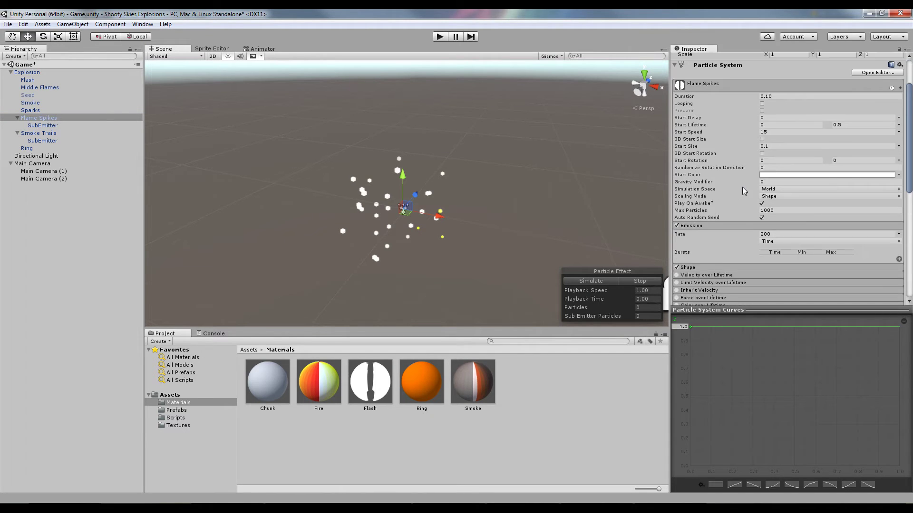
scroll(743, 190, down, 3)
click(577, 309)
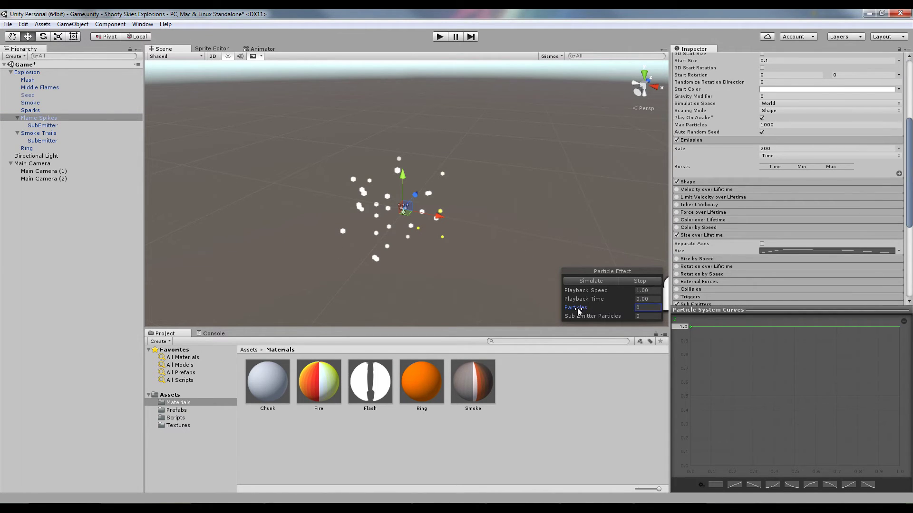
drag(584, 300, 665, 294)
- Examine the cube trails of Flame Spikes up close in the scene and scrub the playback time back to 0.31
middle_drag(420, 278, 368, 257)
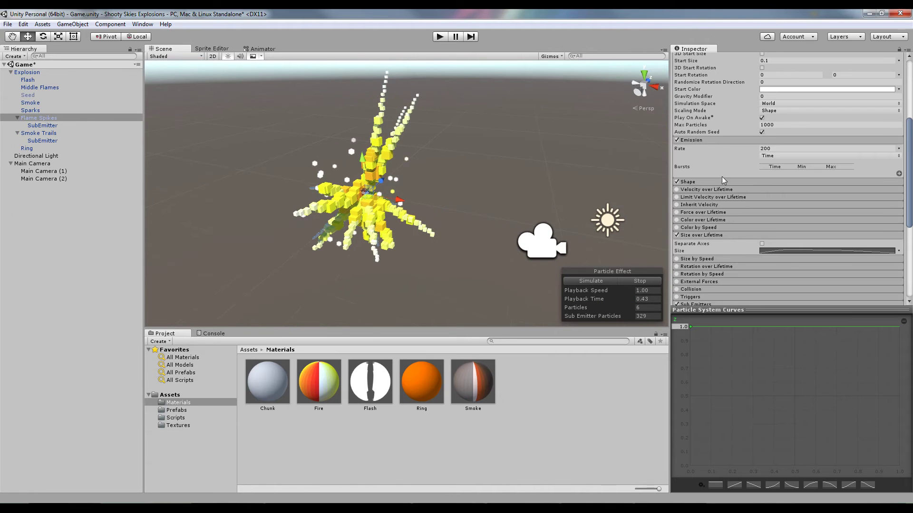
scroll(284, 230, up, 4)
middle_drag(284, 230, 336, 218)
scroll(336, 219, up, 4)
scroll(490, 207, up, 2)
middle_drag(490, 207, 473, 212)
key(w)
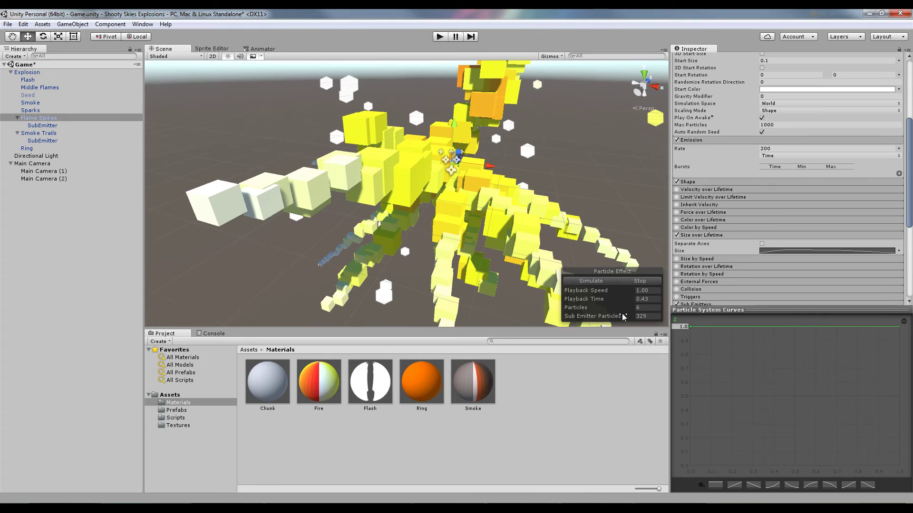
drag(636, 298, 591, 303)
scroll(371, 176, down, 4)
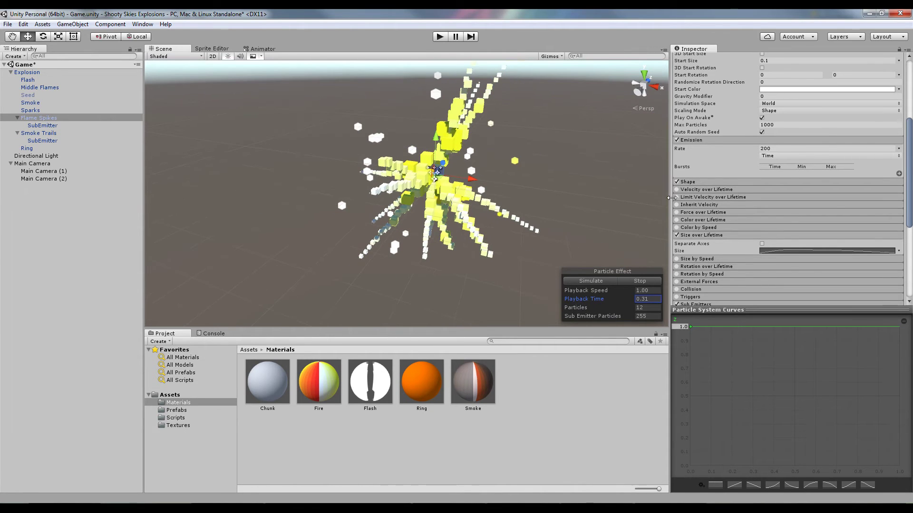
- Bring up the Sub Emitters settings of Flame Spikes and locate the particle system assigned to Birth
scroll(767, 228, down, 3)
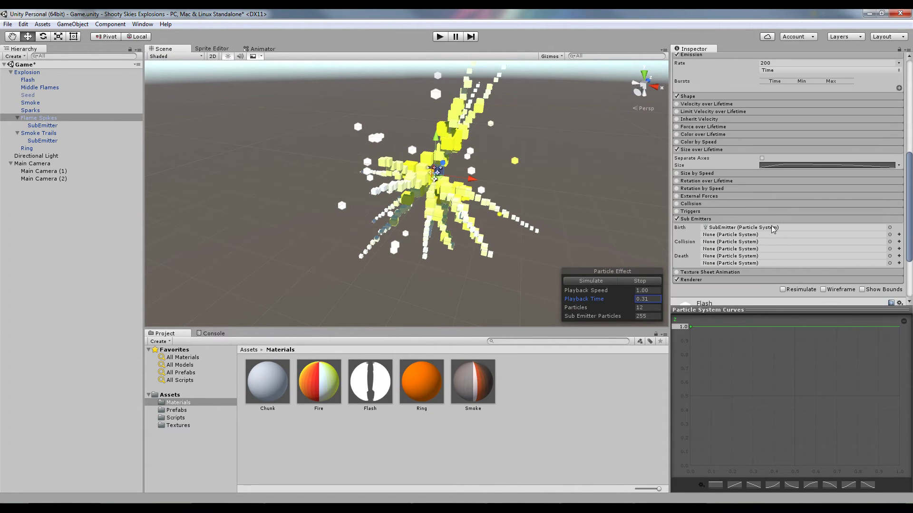
scroll(708, 224, down, 1)
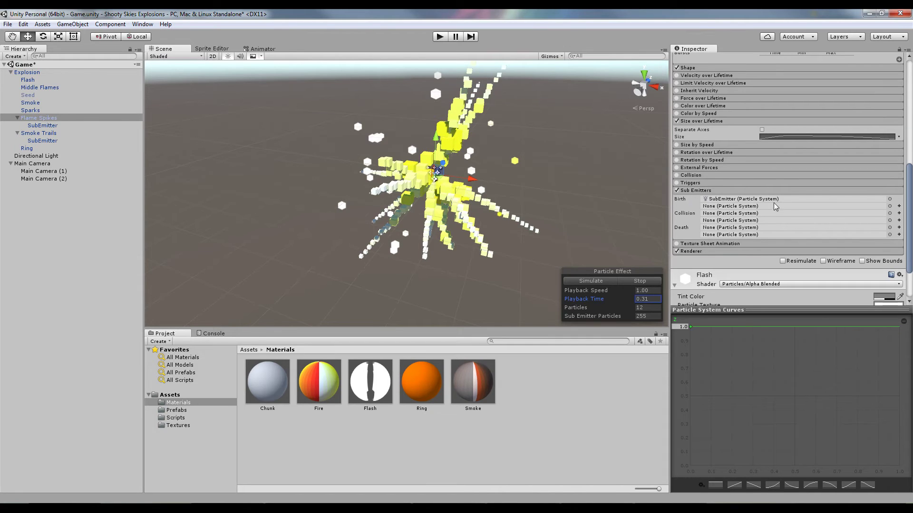
click(782, 199)
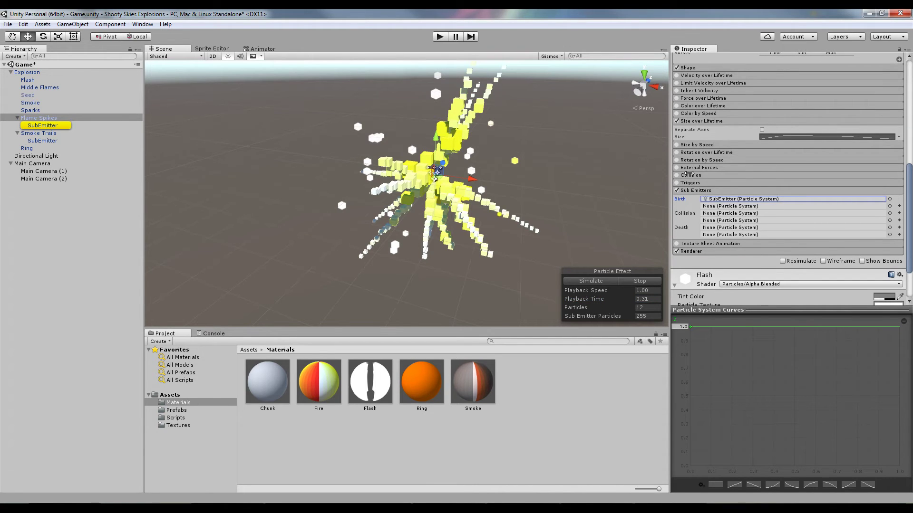
- Select the SubEmitter under Flame Spikes and review its Fire material, Texture Sheet Animation, Size over Lifetime and Emission settings
click(59, 127)
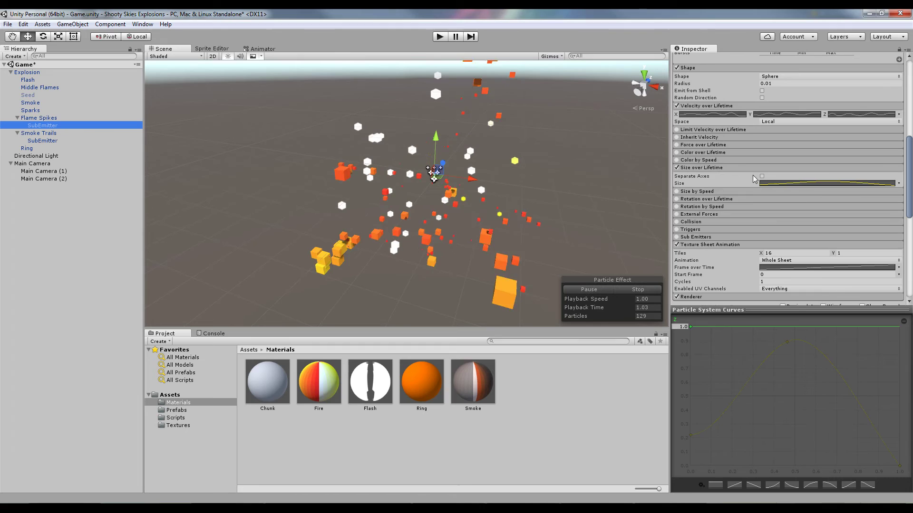
scroll(754, 198, down, 3)
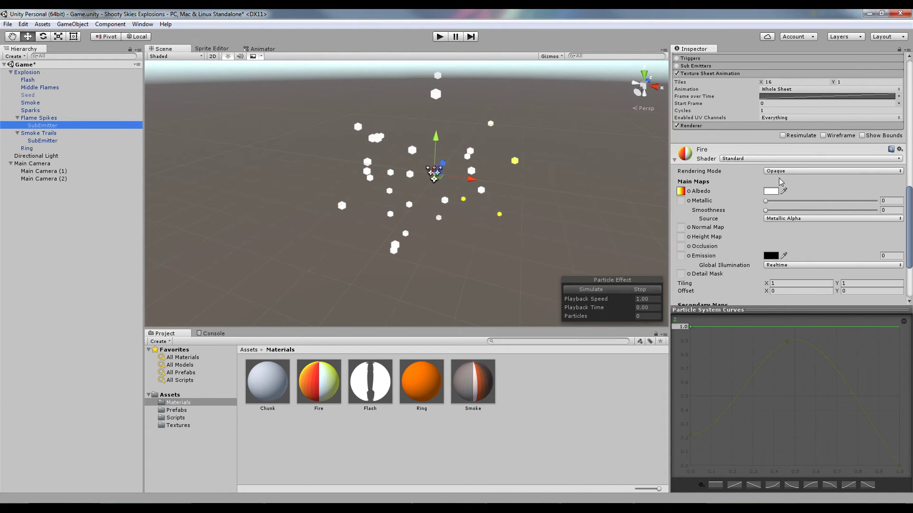
scroll(724, 201, up, 5)
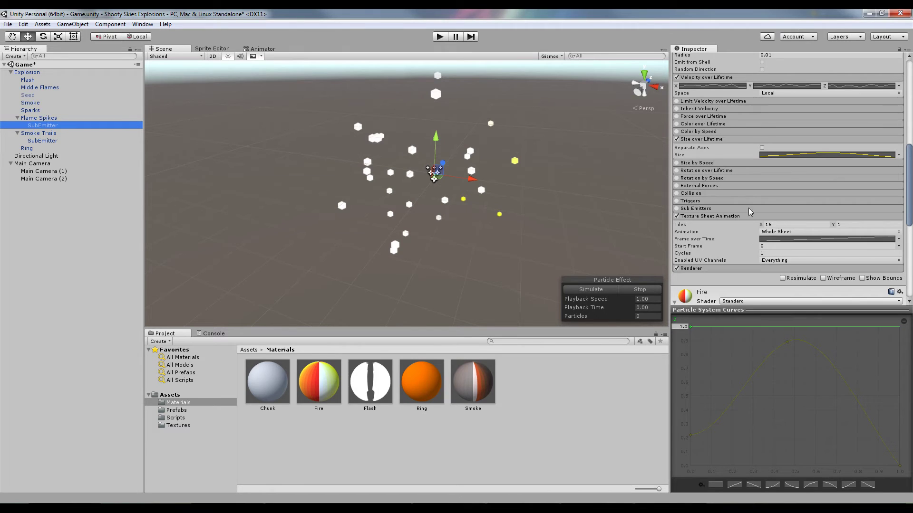
scroll(750, 211, up, 3)
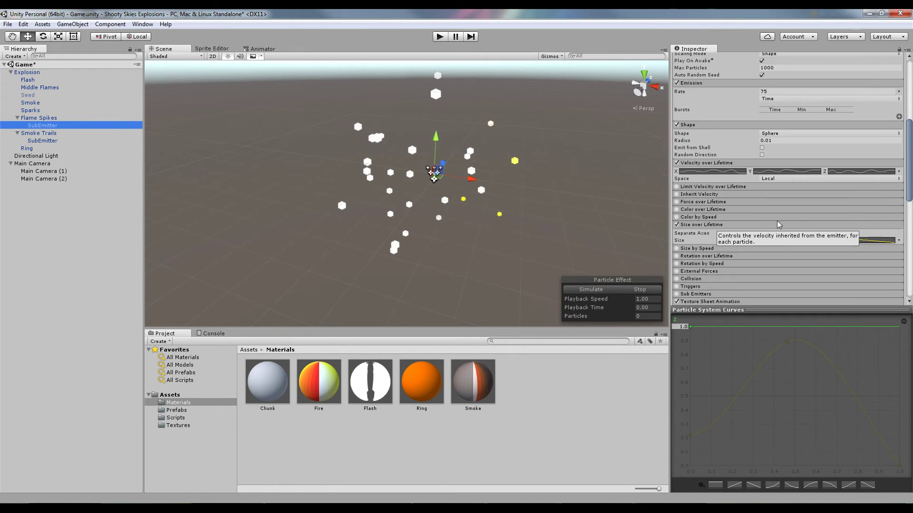
- Check the Start Speed range of the Flame Spikes SubEmitter and scrub its playback time to 0.36
scroll(778, 224, up, 5)
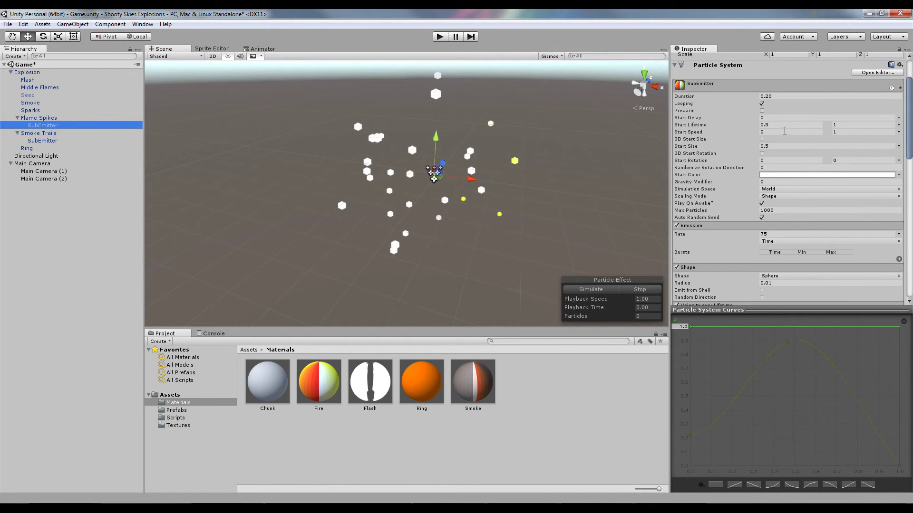
click(776, 133)
key(Tab)
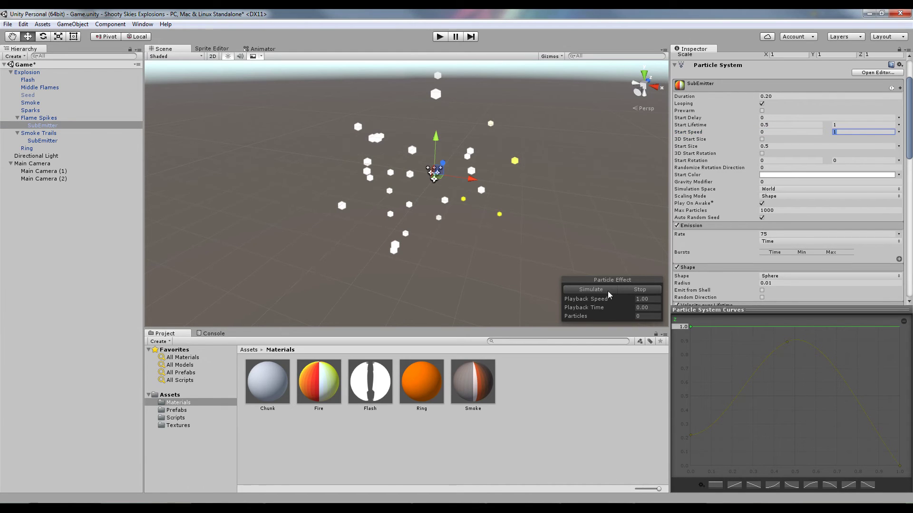
drag(595, 308, 731, 295)
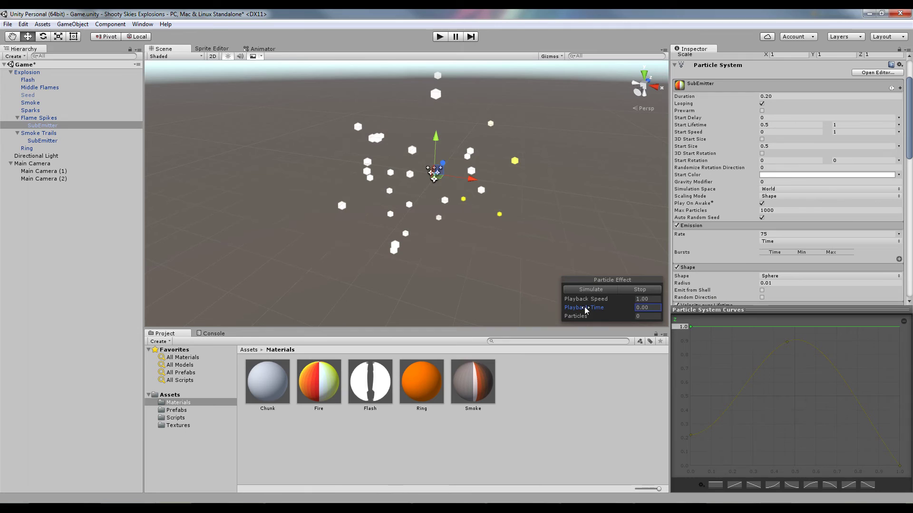
drag(580, 310, 698, 304)
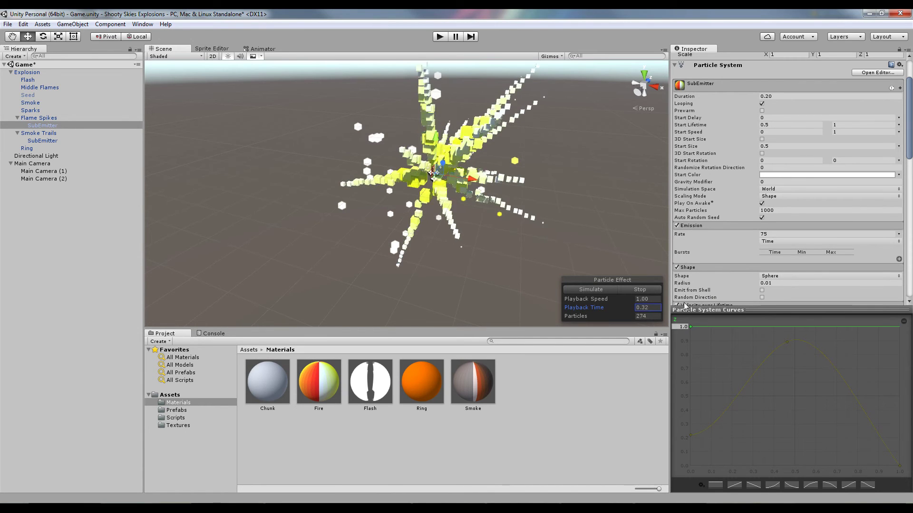
- Bring up the SubEmitter's Size over Lifetime curve and scrub the playback time to 0.50
scroll(790, 190, down, 4)
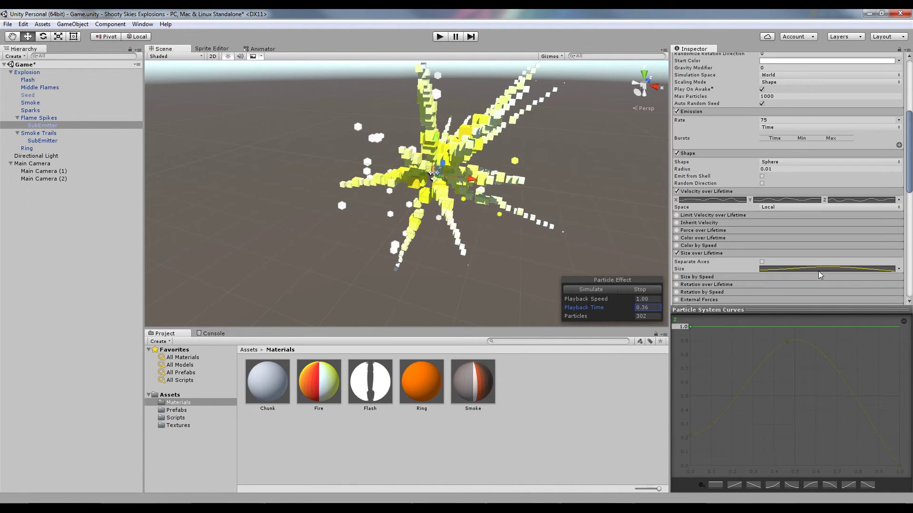
click(818, 269)
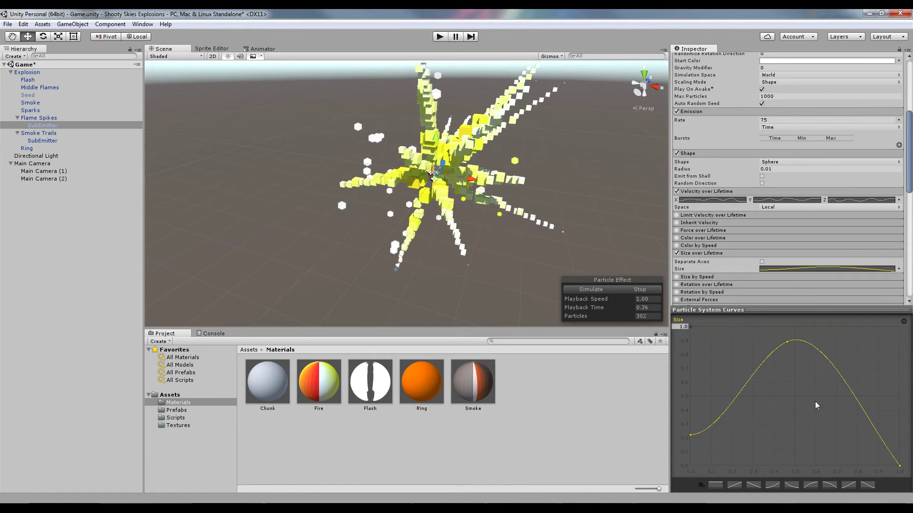
drag(594, 309, 634, 316)
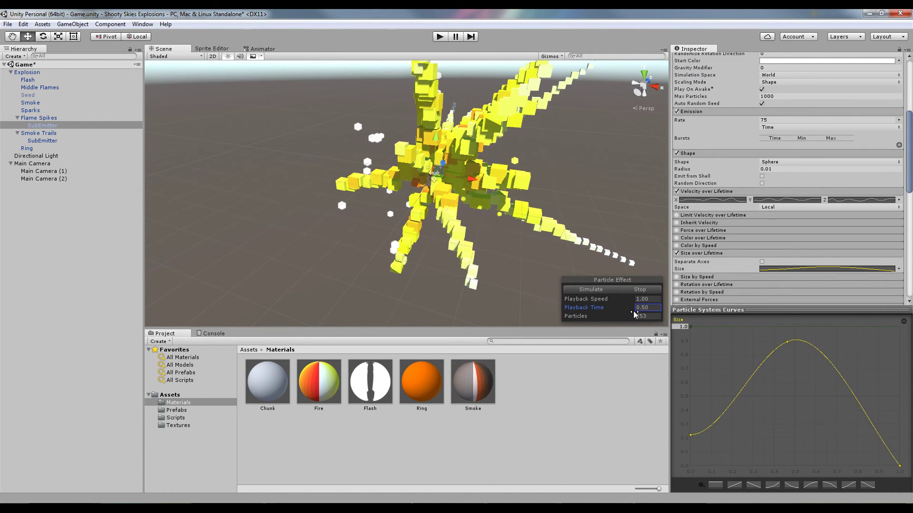
- Examine the SubEmitter's cube spikes in the scene from several angles, both close up and from a distance
right_drag(571, 228, 480, 213)
middle_drag(582, 211, 461, 223)
scroll(522, 261, down, 3)
alt+drag(504, 266, 377, 189)
right_drag(378, 189, 385, 194)
middle_drag(516, 221, 454, 189)
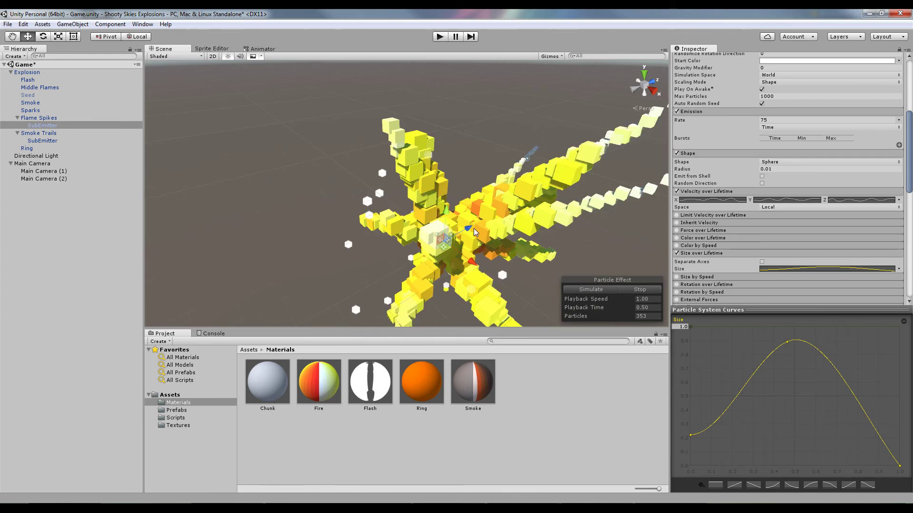
scroll(501, 250, up, 3)
middle_drag(500, 250, 479, 234)
scroll(483, 238, up, 5)
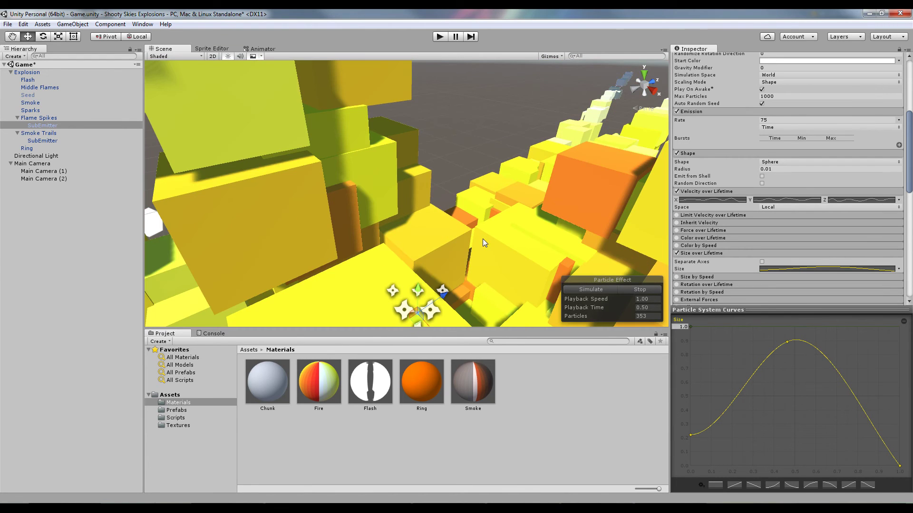
alt+drag(483, 238, 351, 287)
scroll(455, 286, down, 10)
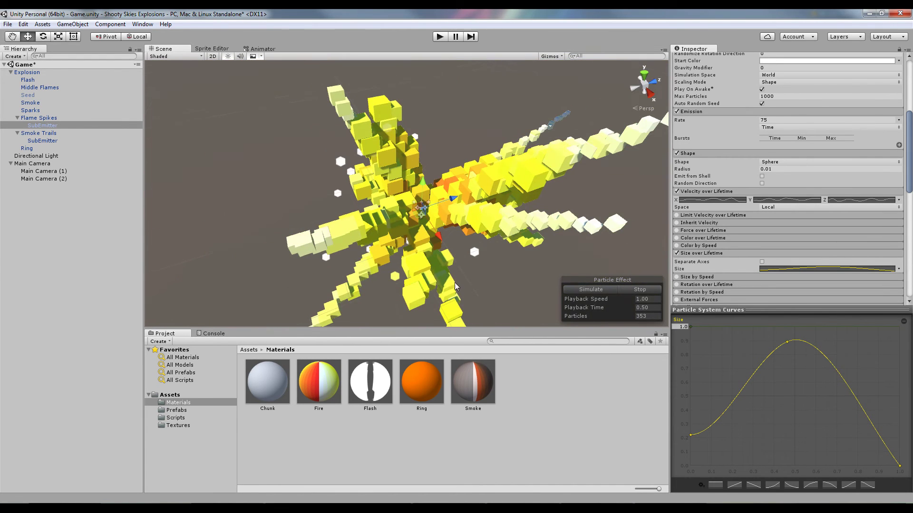
alt+drag(360, 253, 483, 90)
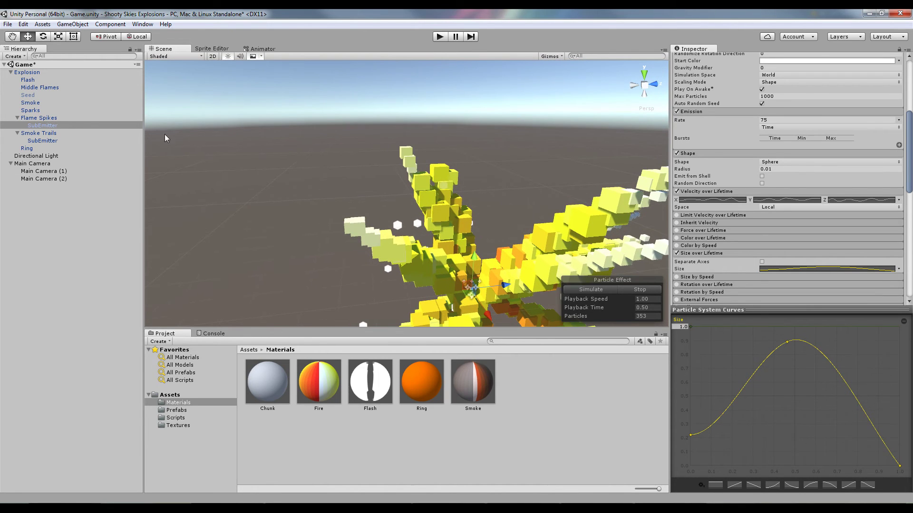
- Compare Smoke Trails with its SubEmitter, then preview the SubEmitter's smoke particles in the scene up to playback time 0.83
click(49, 135)
click(55, 140)
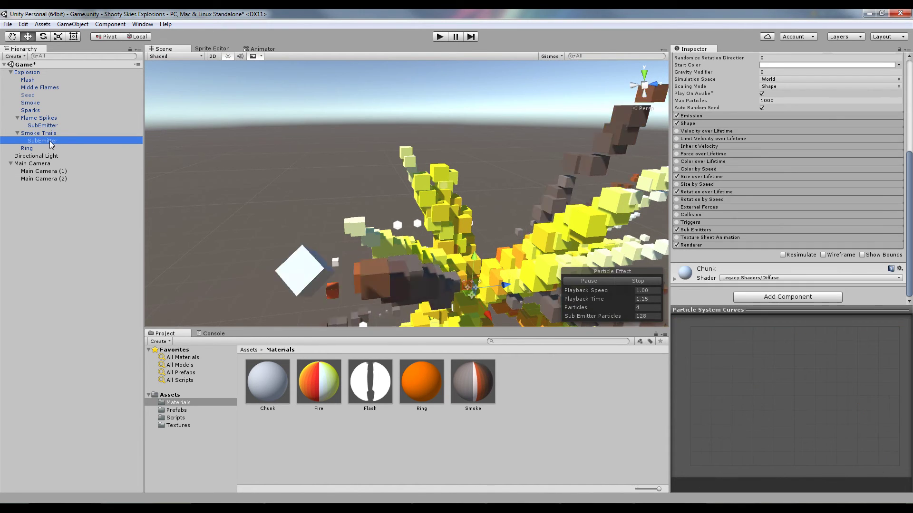
click(50, 134)
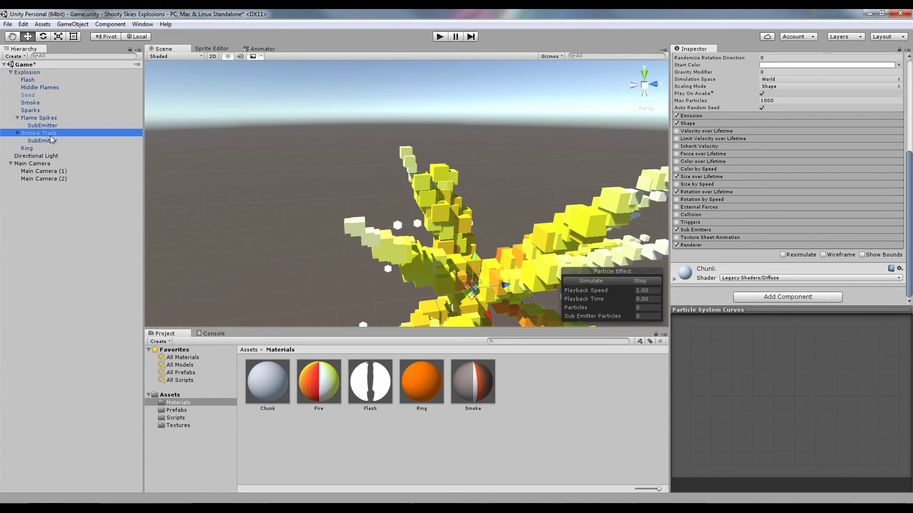
click(51, 140)
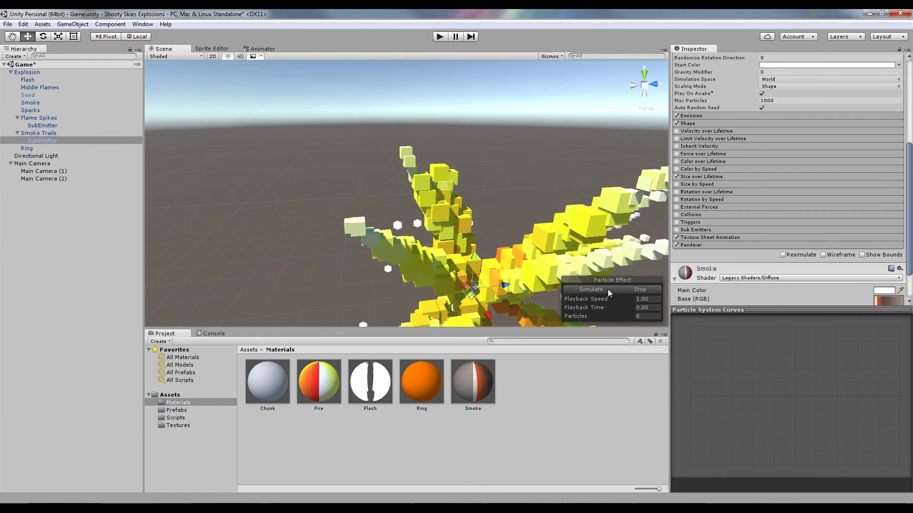
click(596, 290)
alt+drag(428, 242, 590, 237)
scroll(538, 269, down, 3)
scroll(539, 268, up, 3)
scroll(590, 237, up, 4)
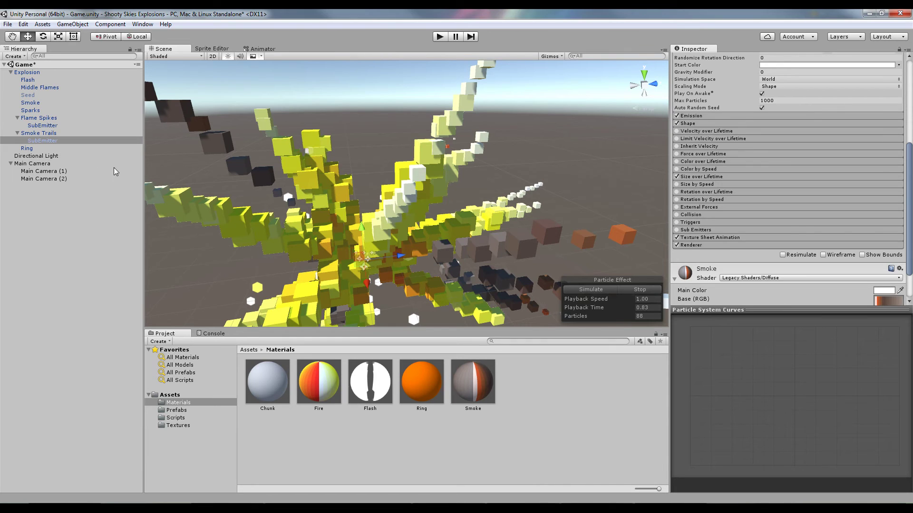
- Select Ring under Explosion, simulate it up to playback time 0.35 and examine the expanding ring of cubes
click(55, 150)
scroll(349, 227, down, 4)
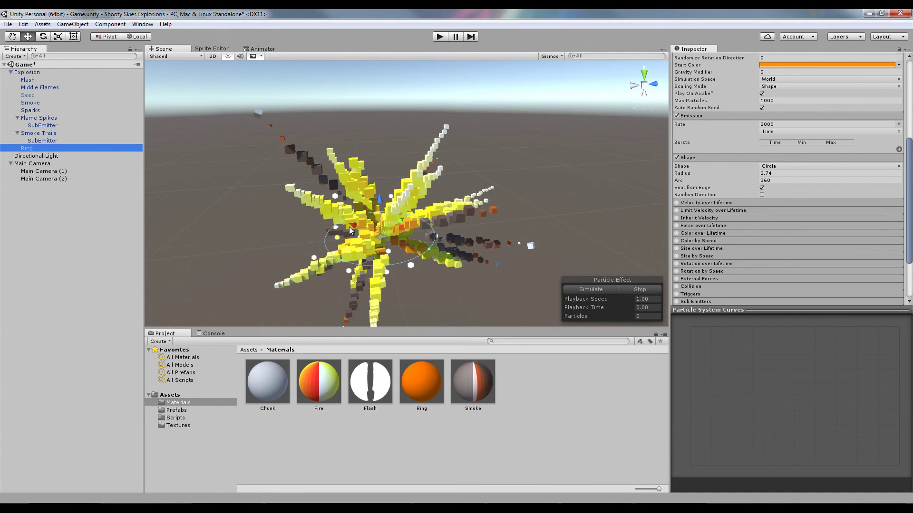
click(604, 290)
click(605, 290)
middle_drag(506, 214, 529, 196)
right_drag(529, 196, 486, 190)
scroll(503, 228, down, 5)
scroll(485, 240, up, 2)
middle_drag(486, 190, 447, 224)
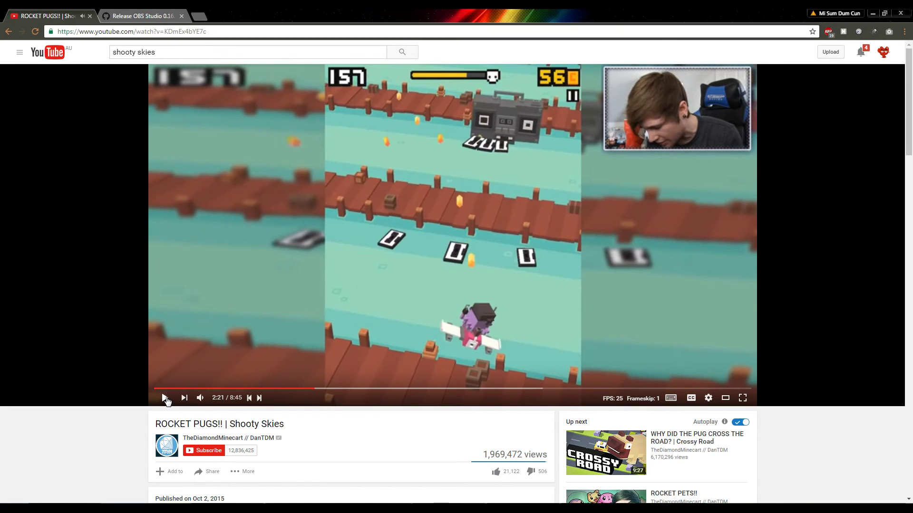
- Switch to the Shooty Skies video on YouTube and step frame by frame through the boombox explosion
click(165, 398)
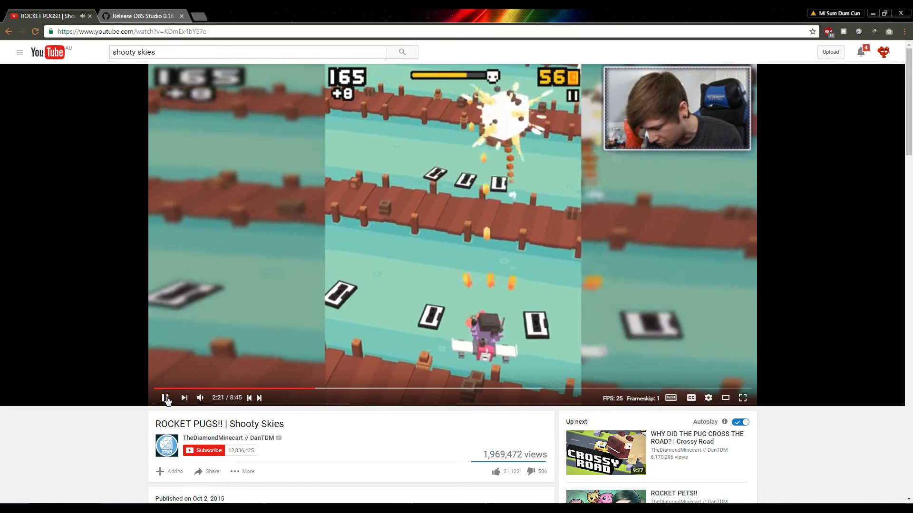
click(250, 398)
click(250, 399)
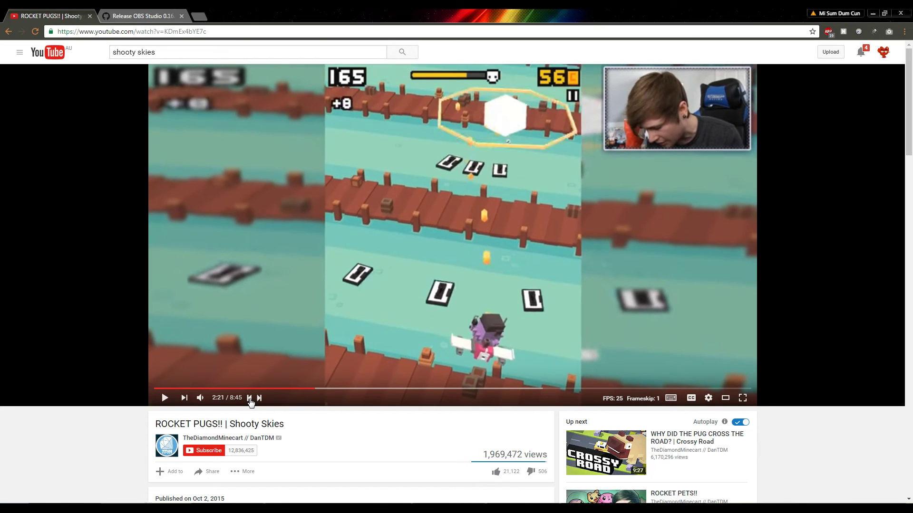
click(259, 399)
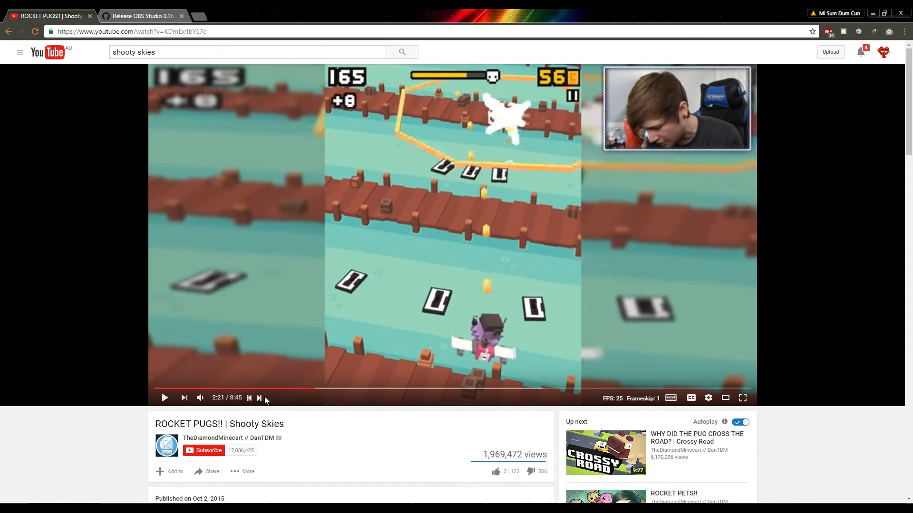
click(259, 398)
click(259, 399)
click(259, 399)
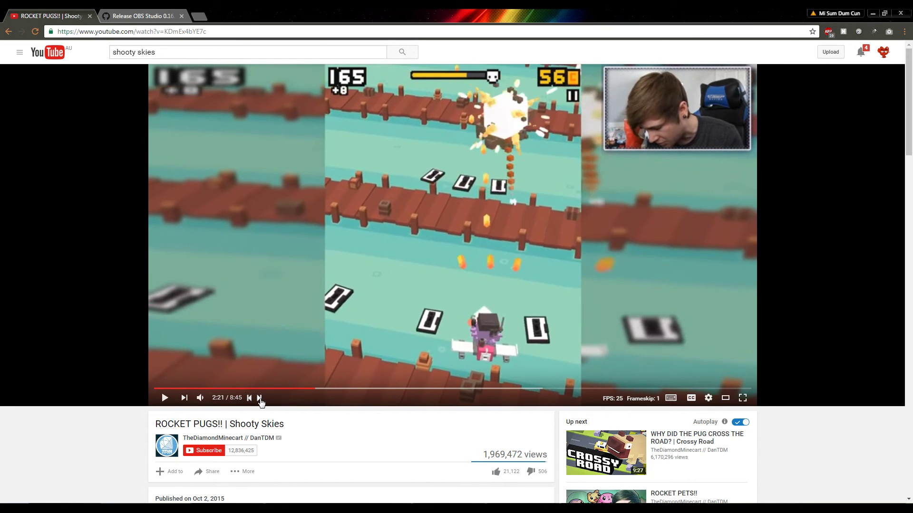
click(259, 399)
click(259, 398)
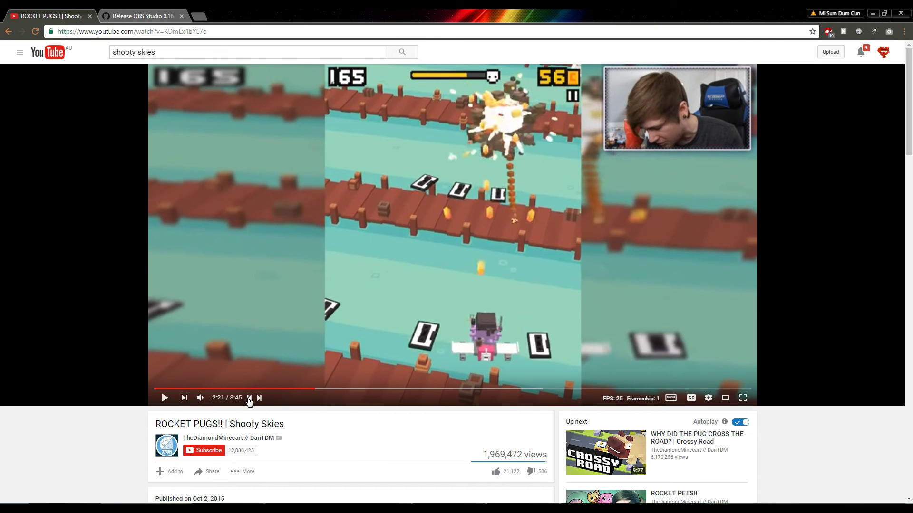
- Step the video back frame by frame to just before the boombox explodes, examining the ring and initial flash
click(248, 399)
click(249, 399)
click(249, 399)
click(248, 398)
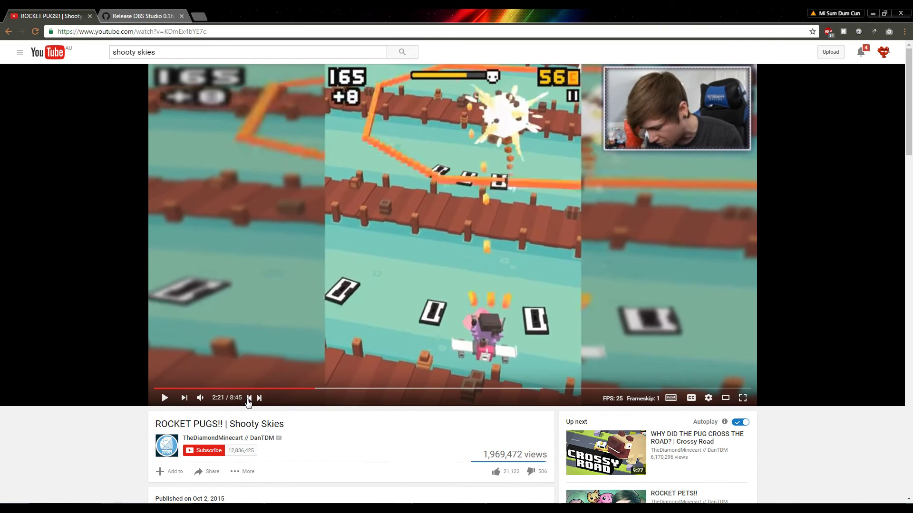
click(249, 399)
click(248, 398)
click(249, 399)
click(248, 399)
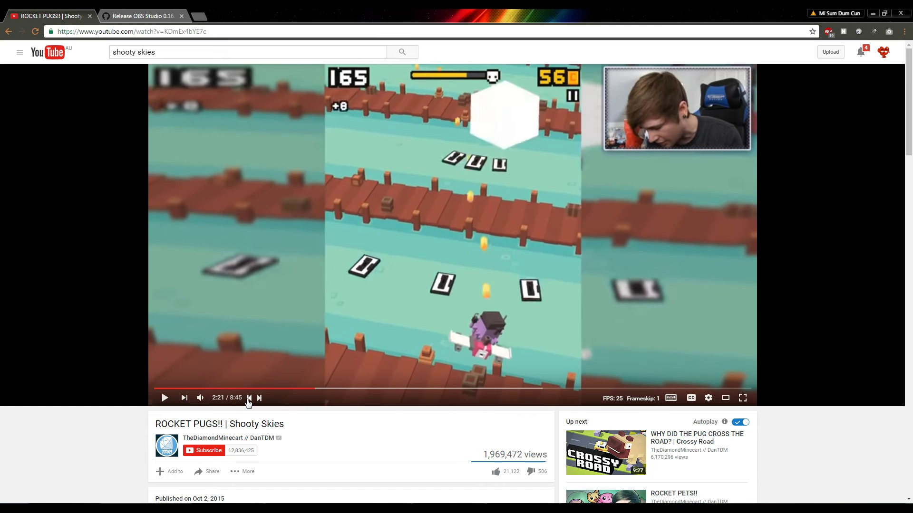
click(249, 399)
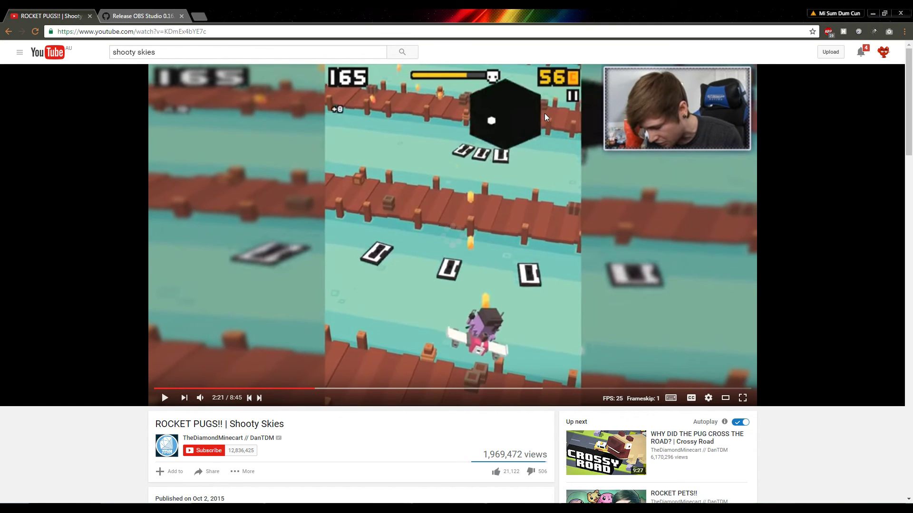
click(250, 398)
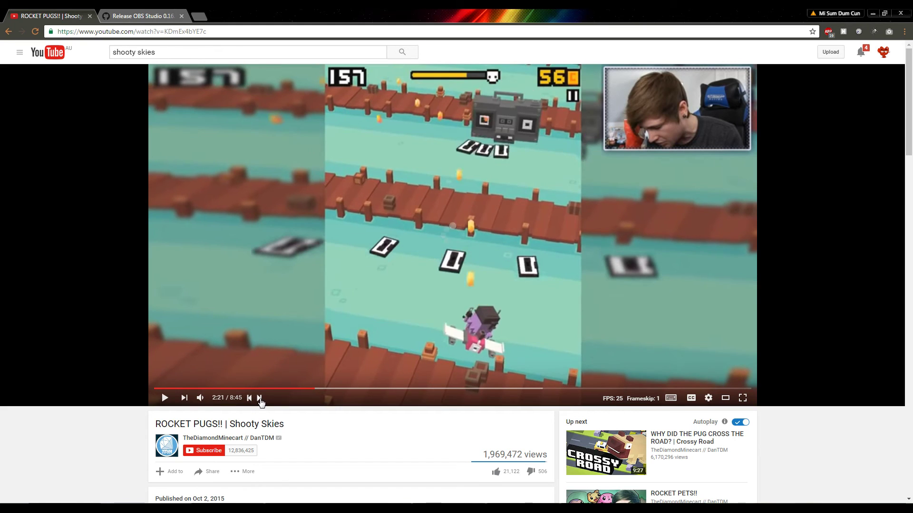
- Step the video forward frame by frame through the black and white flash at the start of the explosion
click(259, 398)
click(259, 399)
click(260, 398)
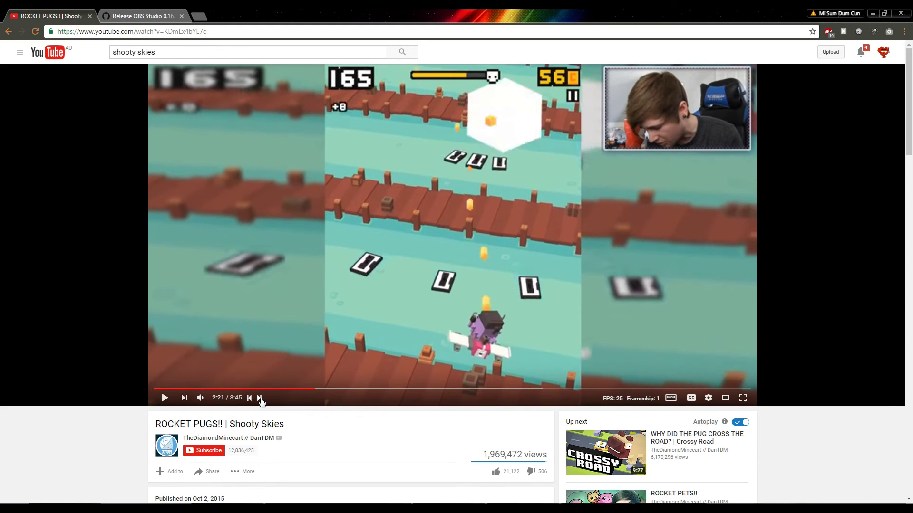
click(259, 398)
click(259, 398)
click(259, 399)
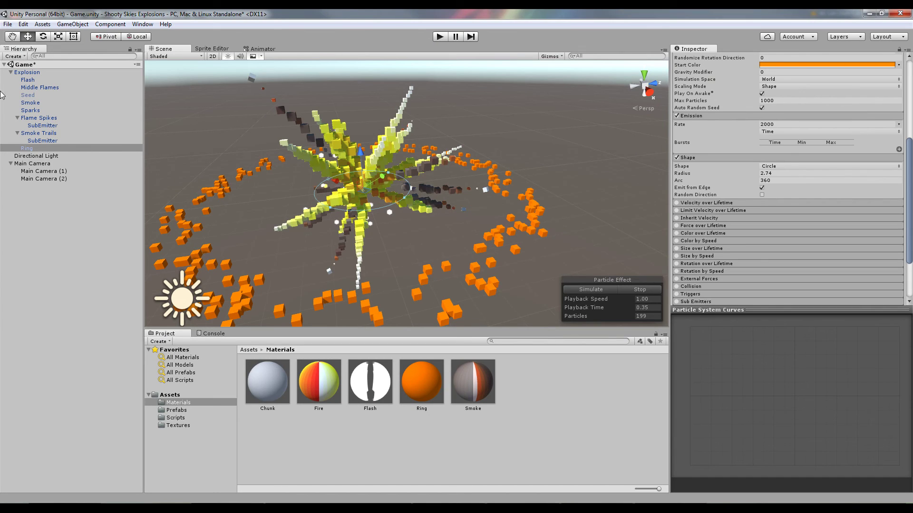
- Return to Unity and go through Flash, Seed, Smoke and Sparks under Explosion, ending with Middle Flames selected
click(38, 79)
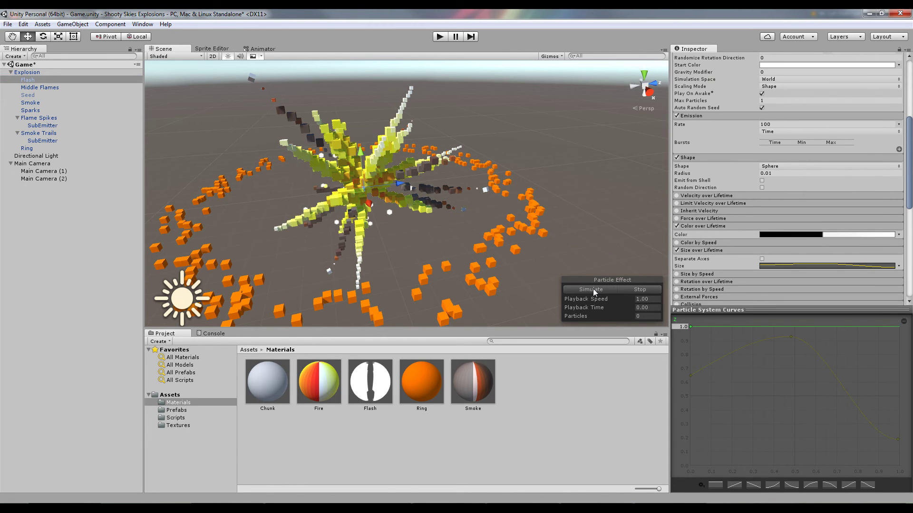
click(51, 79)
click(51, 88)
click(47, 103)
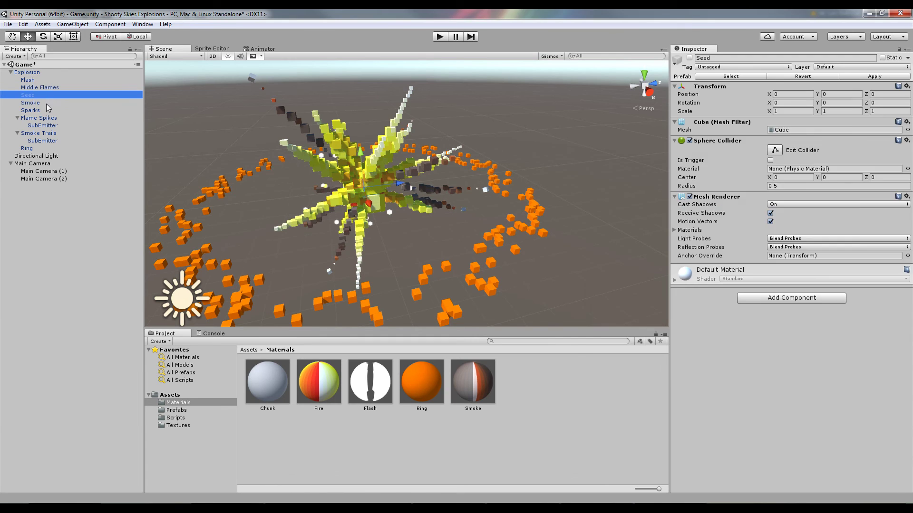
click(47, 112)
click(58, 88)
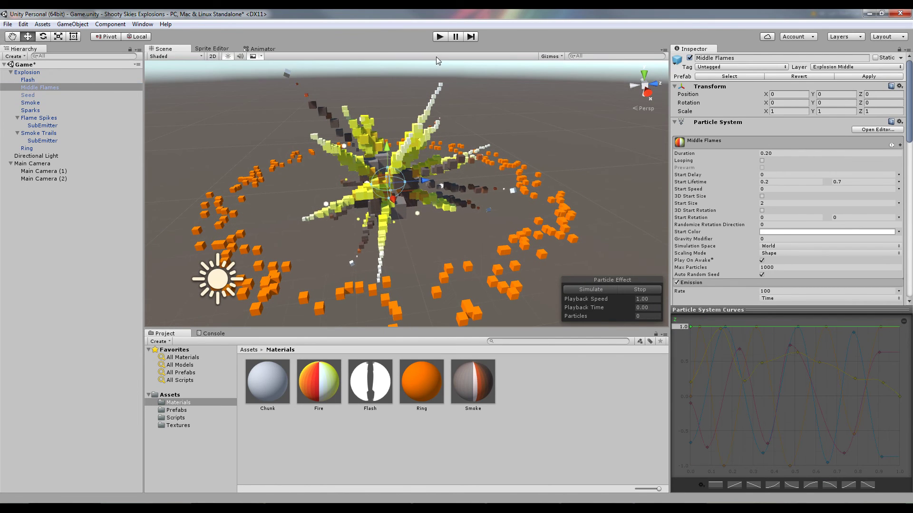
- Run and stop the game to clear the previewed particles, and select Flash to scrub its playback time
click(440, 37)
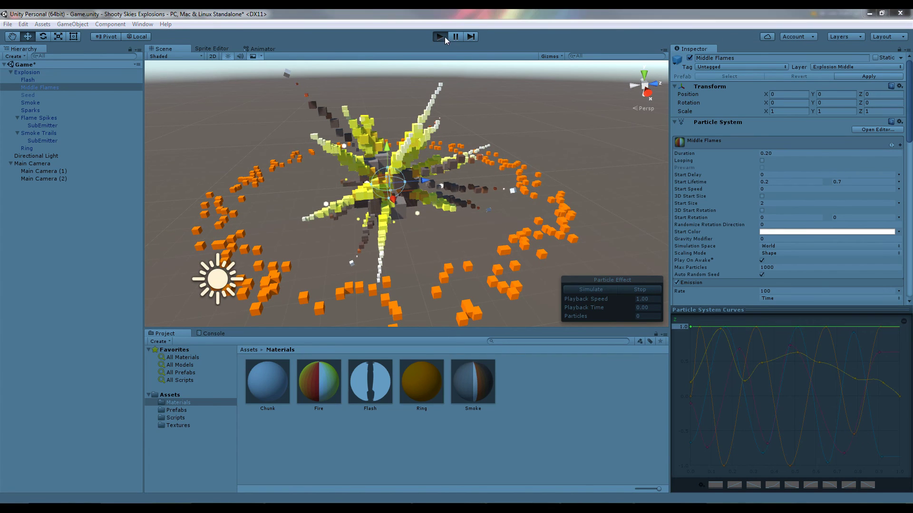
click(440, 37)
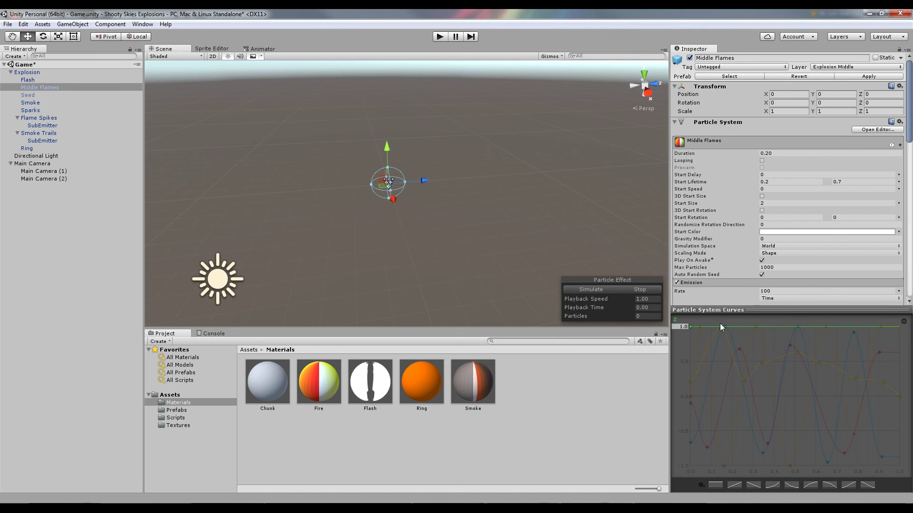
click(29, 80)
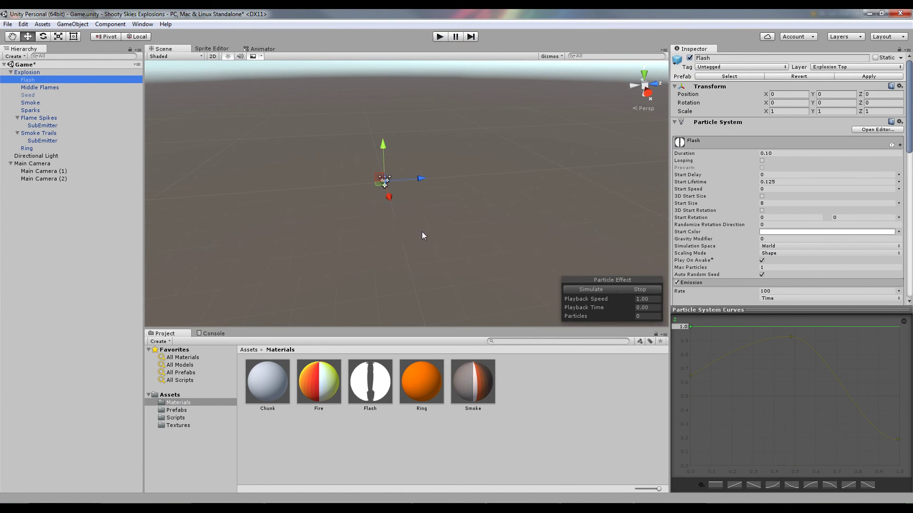
drag(589, 314, 670, 309)
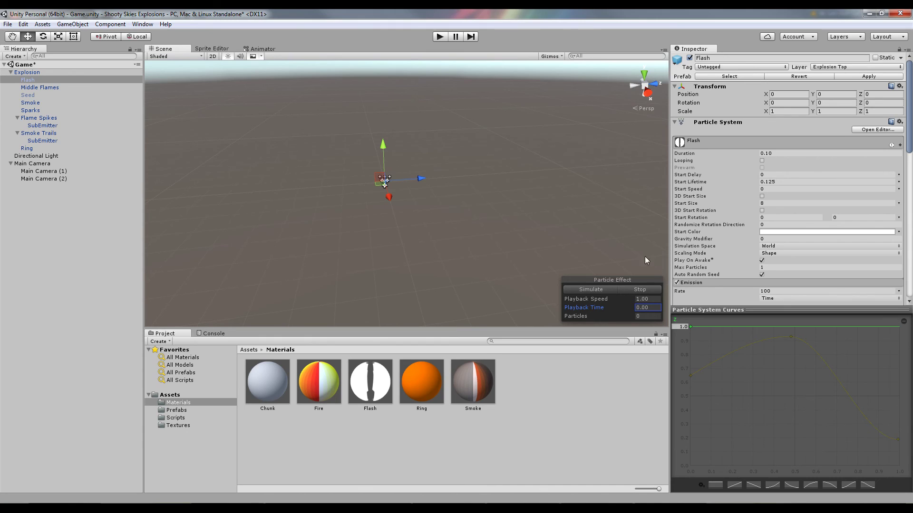
- Examine Flash's Start Lifetime and its black-to-white Color over Lifetime gradient, and close the Gradient Editor
scroll(787, 183, down, 2)
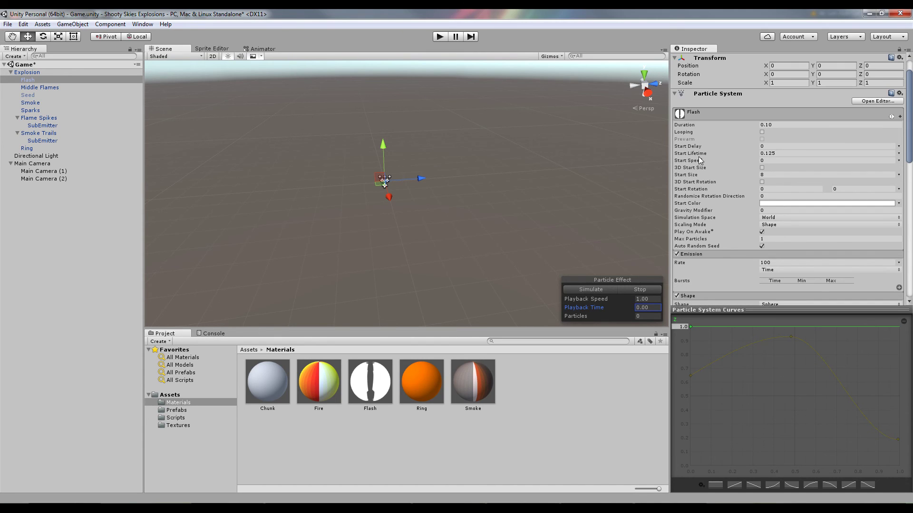
click(766, 153)
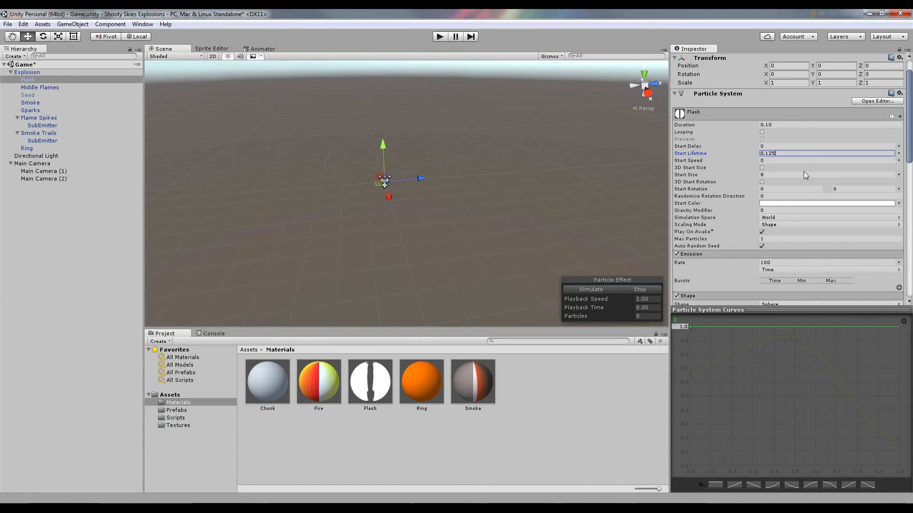
scroll(720, 172, down, 8)
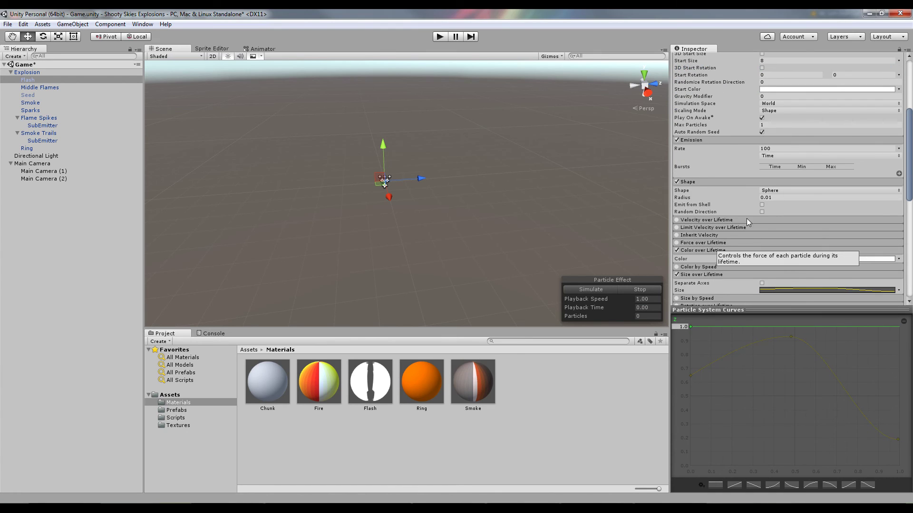
click(782, 231)
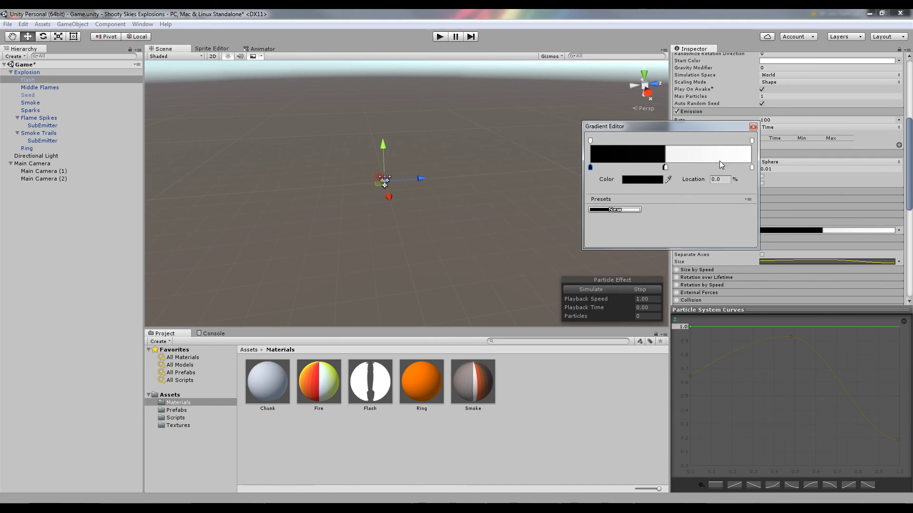
mouse_move(665, 171)
mouse_down()
mouse_move(679, 171)
mouse_move(650, 170)
mouse_move(664, 172)
mouse_up()
click(753, 128)
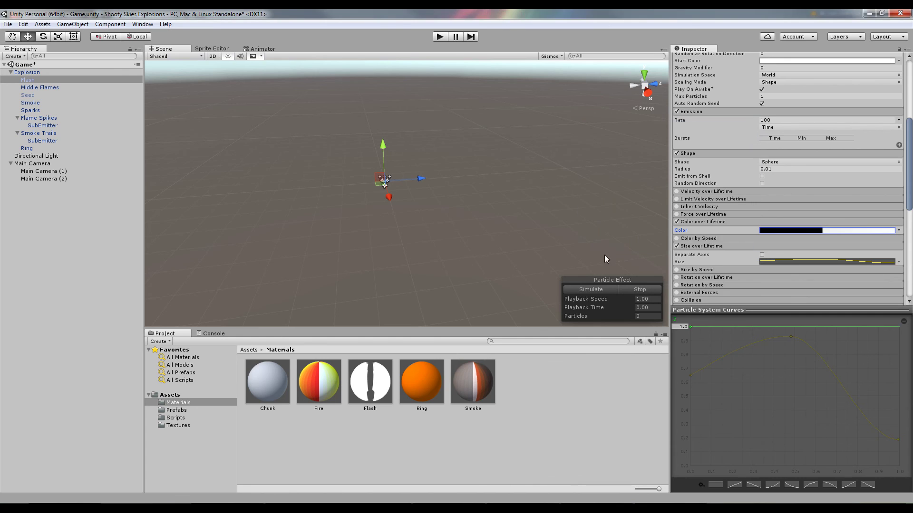
- Review Flash's Size over Lifetime curve and Renderer settings, and inspect the Flash material with its alpha-blended particle shader
scroll(728, 244, down, 4)
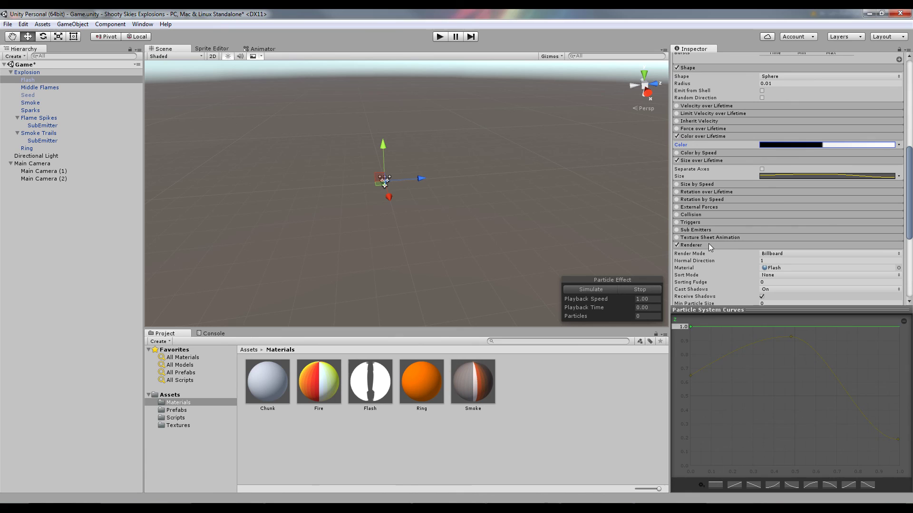
scroll(761, 237, down, 3)
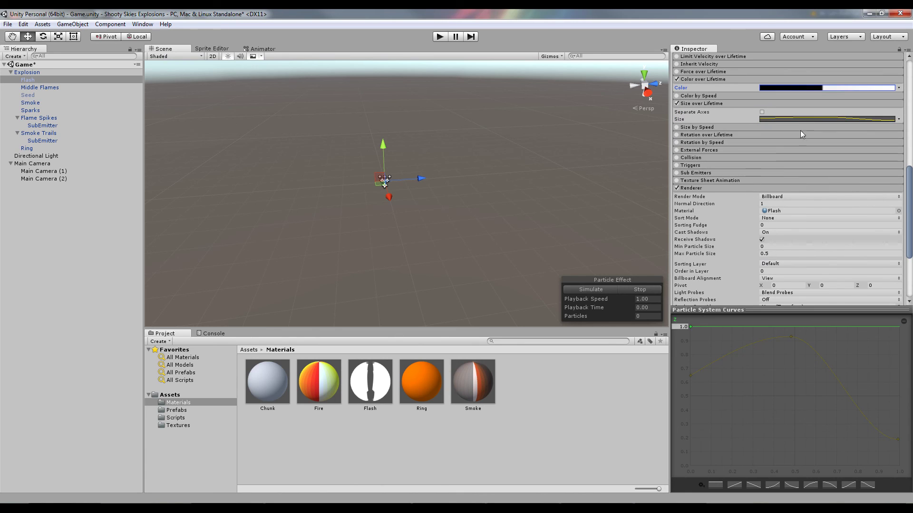
click(805, 120)
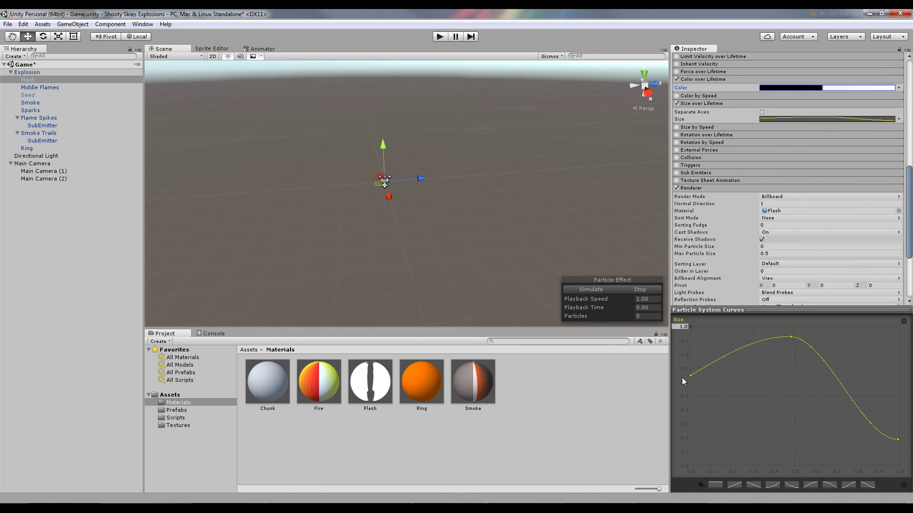
scroll(754, 181, down, 6)
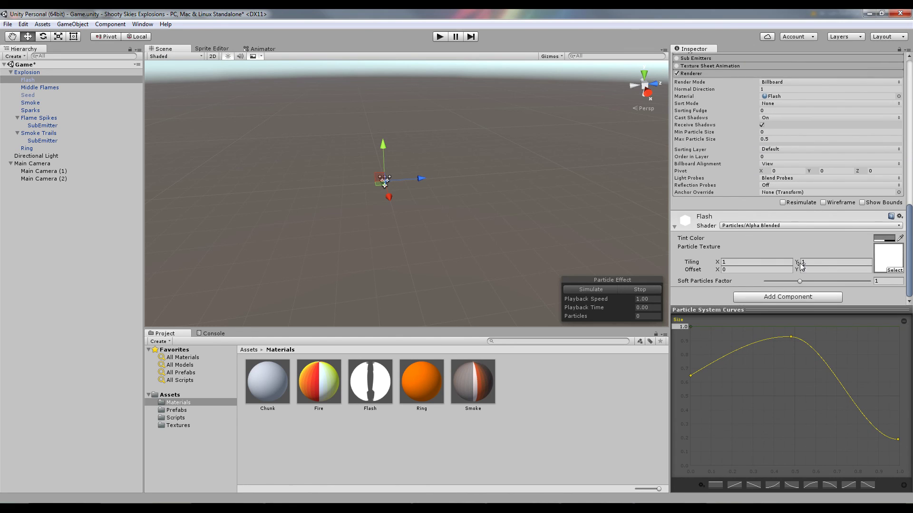
click(367, 386)
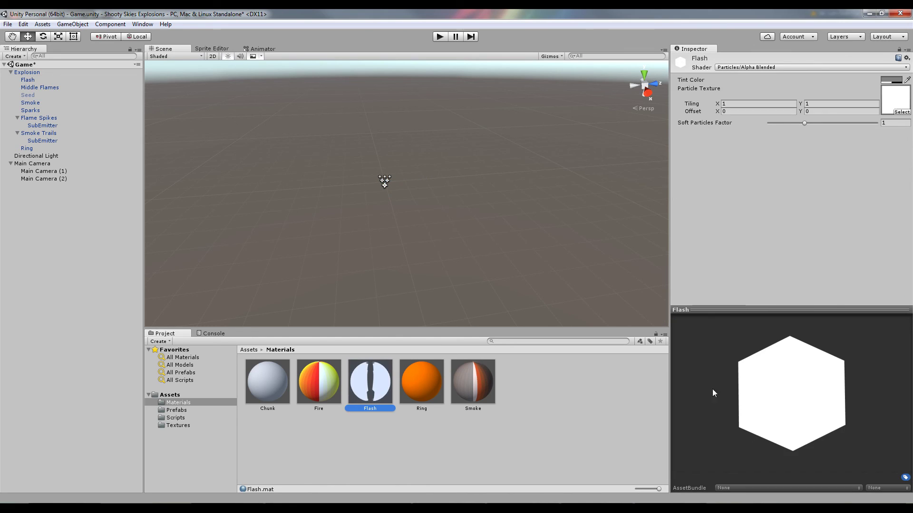
- Select Explosion in the scene, run the game and bring the floating Game window over the editor
click(385, 182)
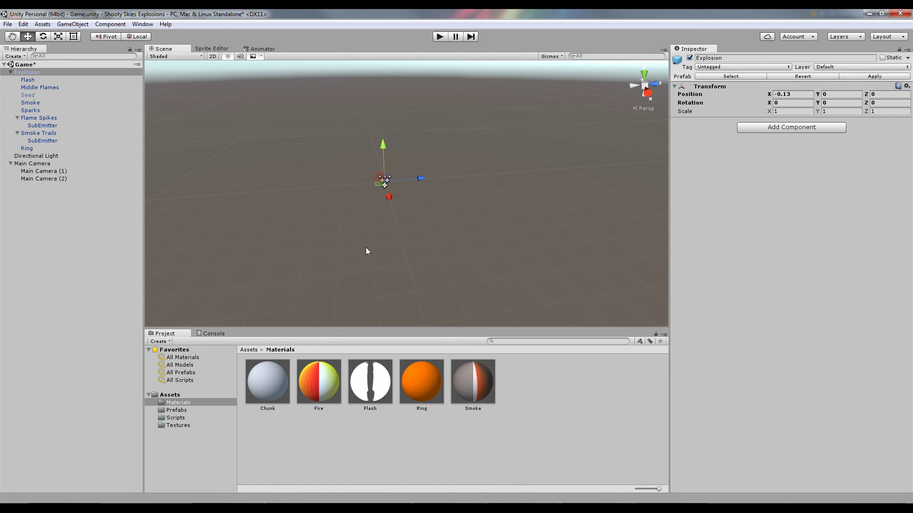
click(439, 36)
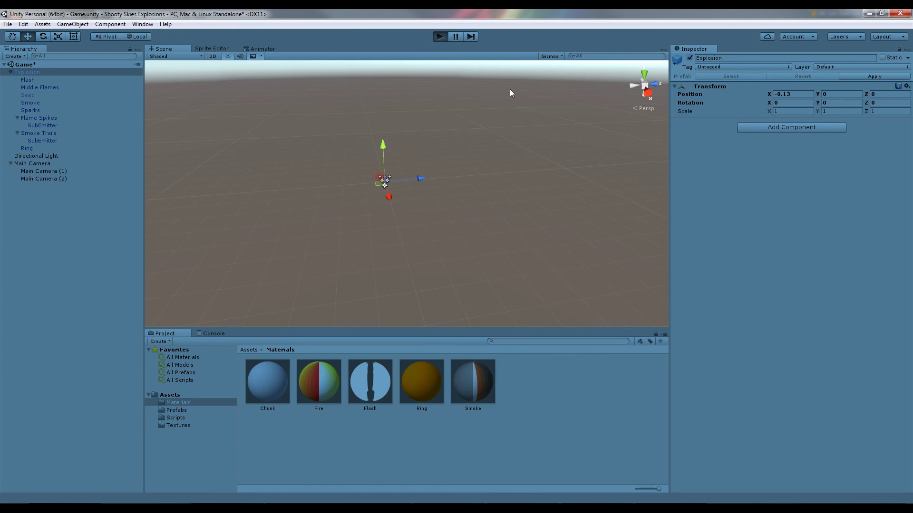
mouse_move(912, 128)
mouse_down()
mouse_move(432, 98)
mouse_move(305, 67)
mouse_move(292, 20)
mouse_up()
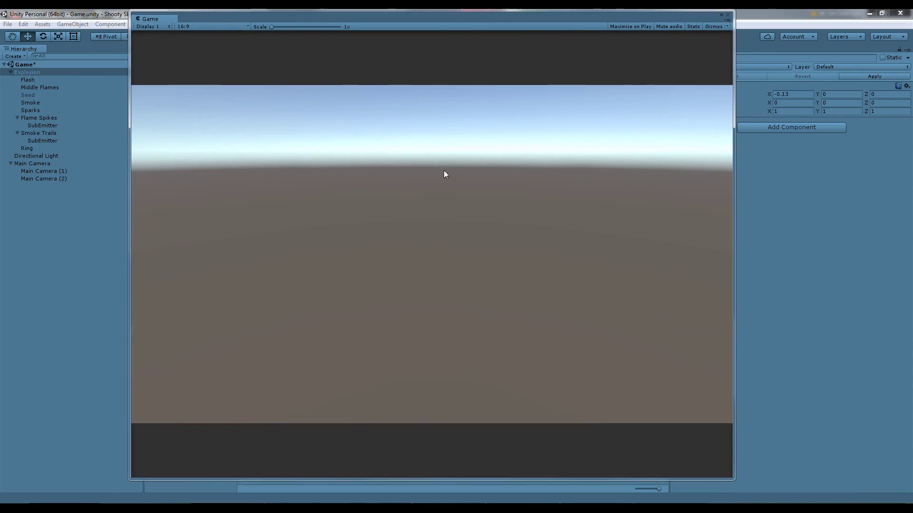
- Trigger a series of explosions in the running game to watch the black and white flash, and stop the game
click(451, 185)
click(453, 186)
click(452, 186)
click(459, 184)
click(459, 185)
click(466, 185)
click(466, 184)
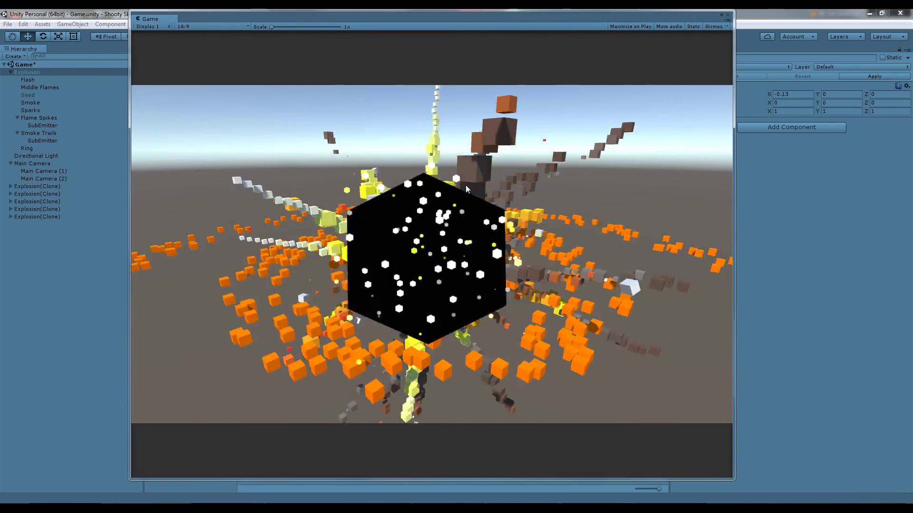
click(468, 184)
click(467, 184)
click(467, 183)
click(462, 190)
click(451, 210)
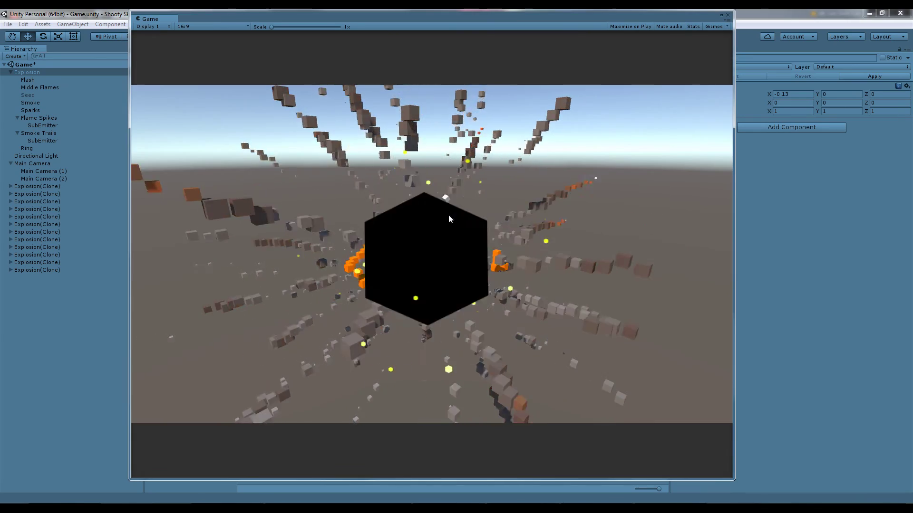
click(454, 216)
click(468, 218)
click(477, 217)
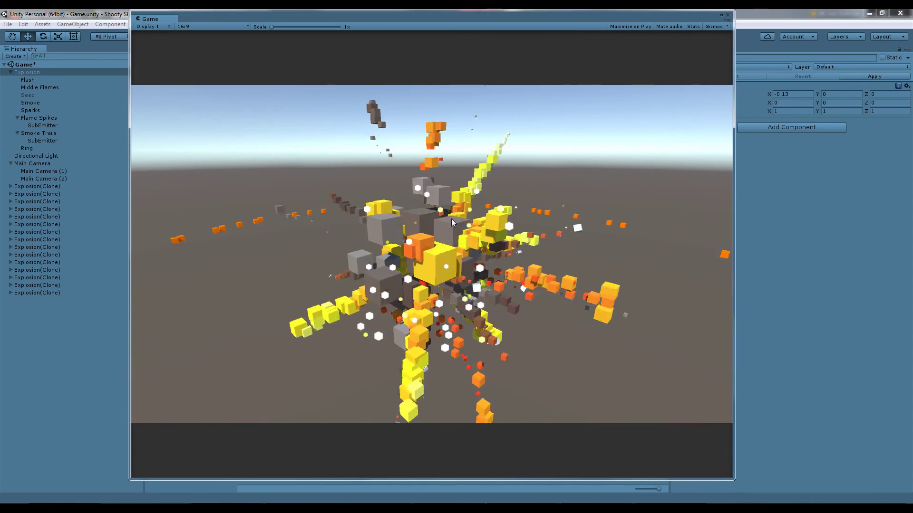
click(529, 239)
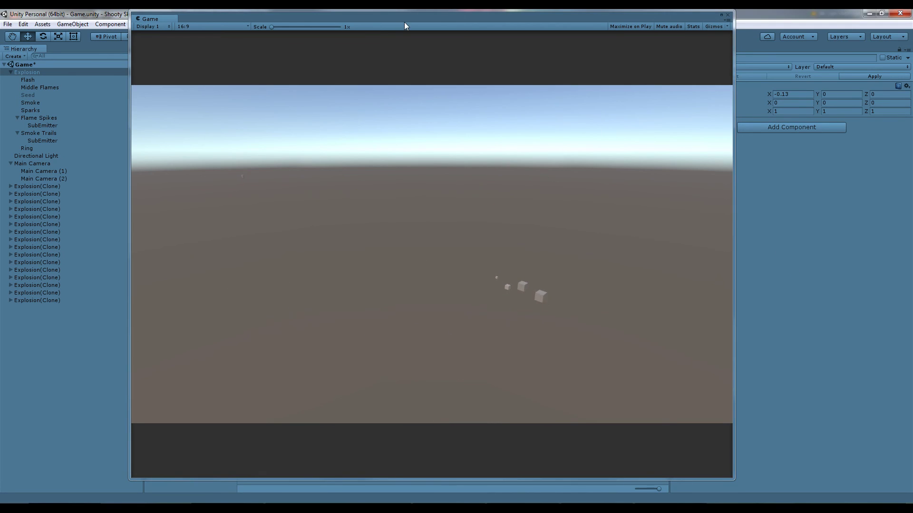
mouse_move(405, 22)
mouse_down()
mouse_move(486, 112)
mouse_move(505, 116)
mouse_move(416, 62)
mouse_up()
click(440, 37)
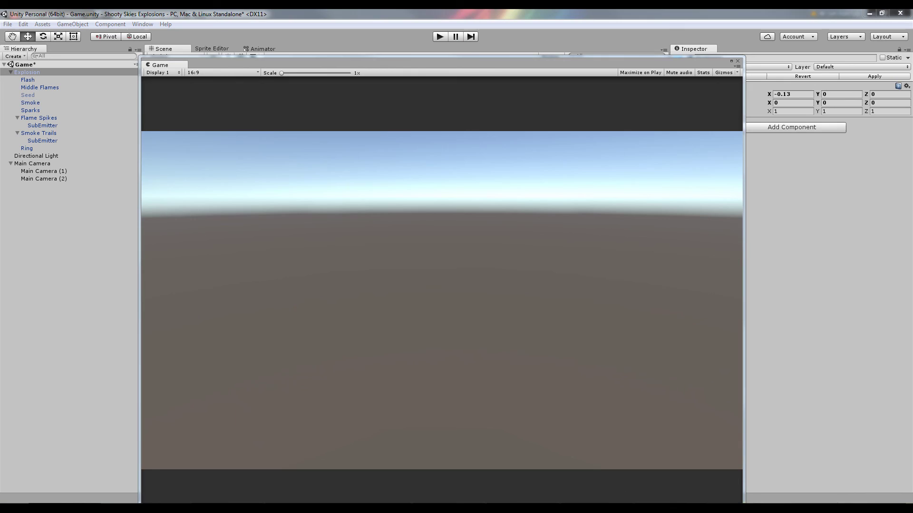